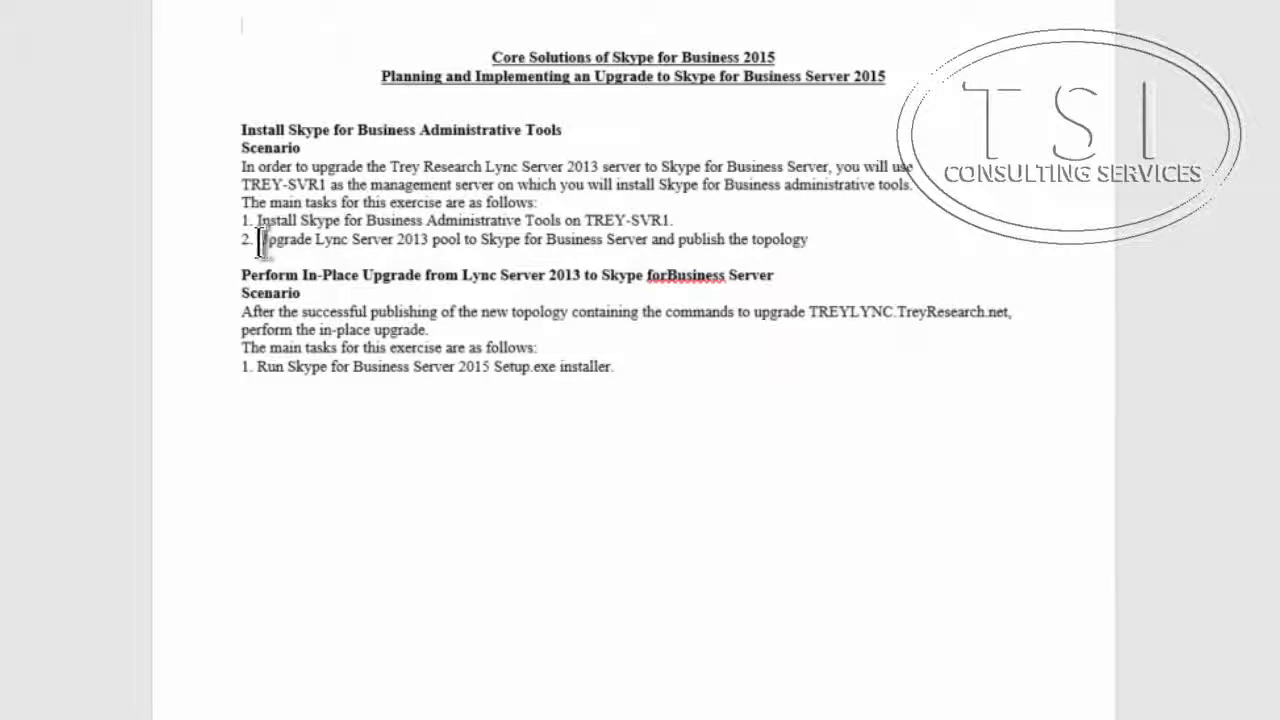
Highlight task 2 in the Word lab document: upgrade the Lync Server 2013 pool and publish the topology
left_click_drag(258, 240, 828, 238)
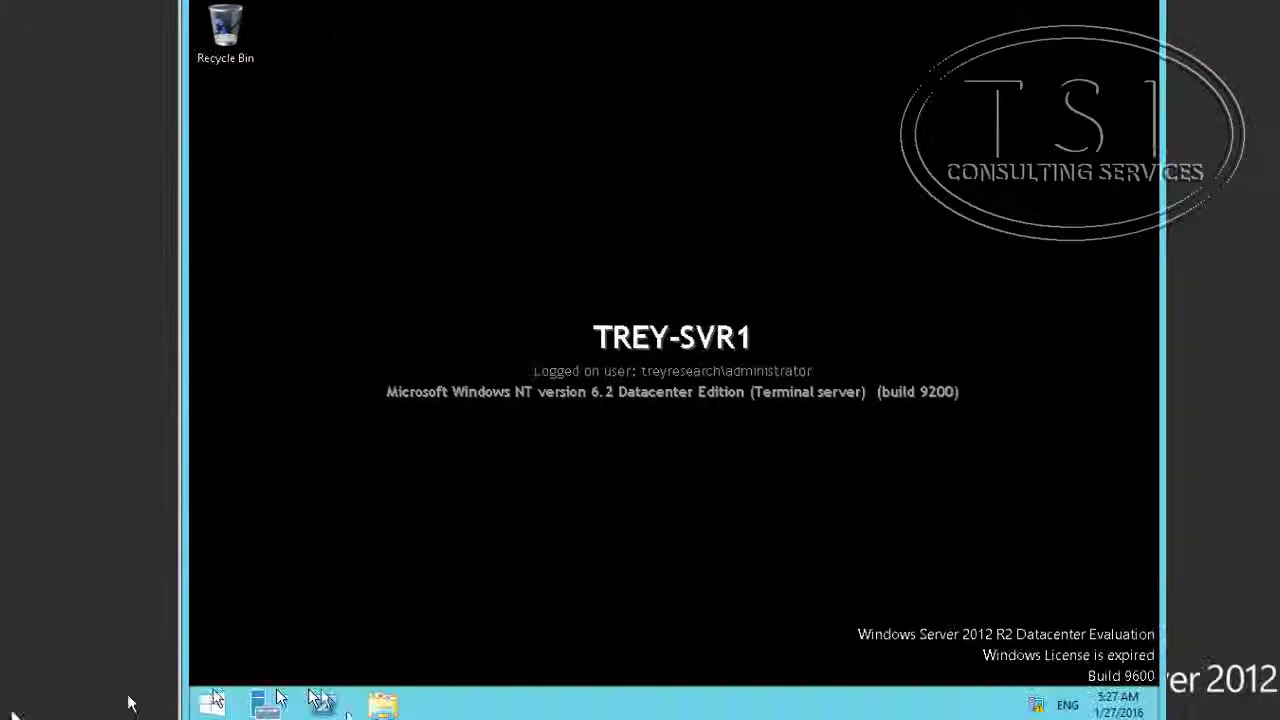
From This PC, run 'Install or run program from your media' on DVD Drive (D:)
left_click(383, 706)
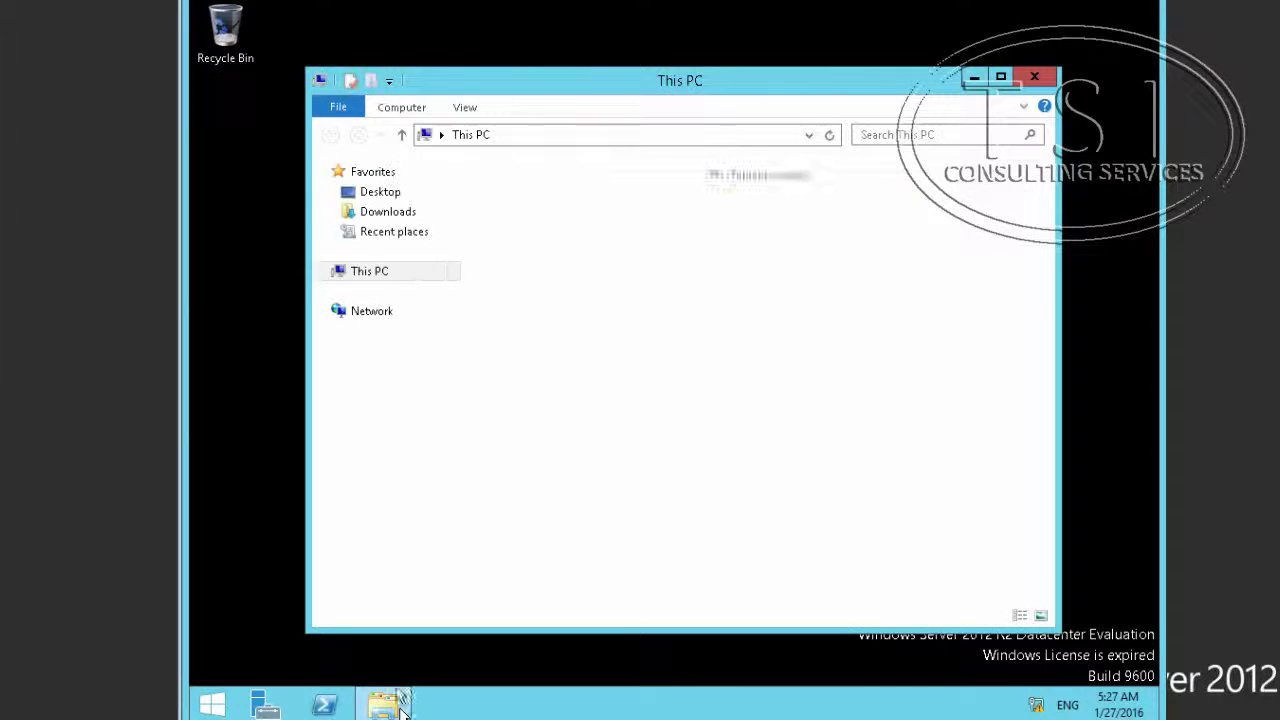
right_click(578, 441)
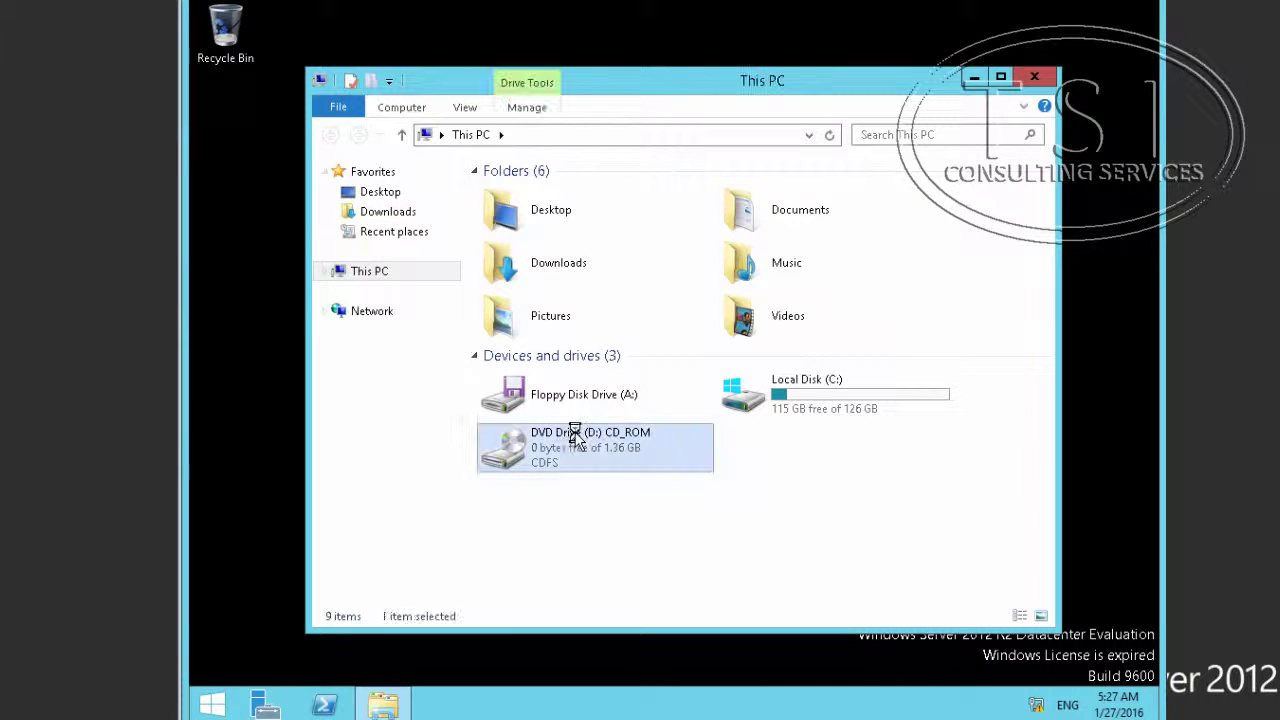
left_click(620, 446)
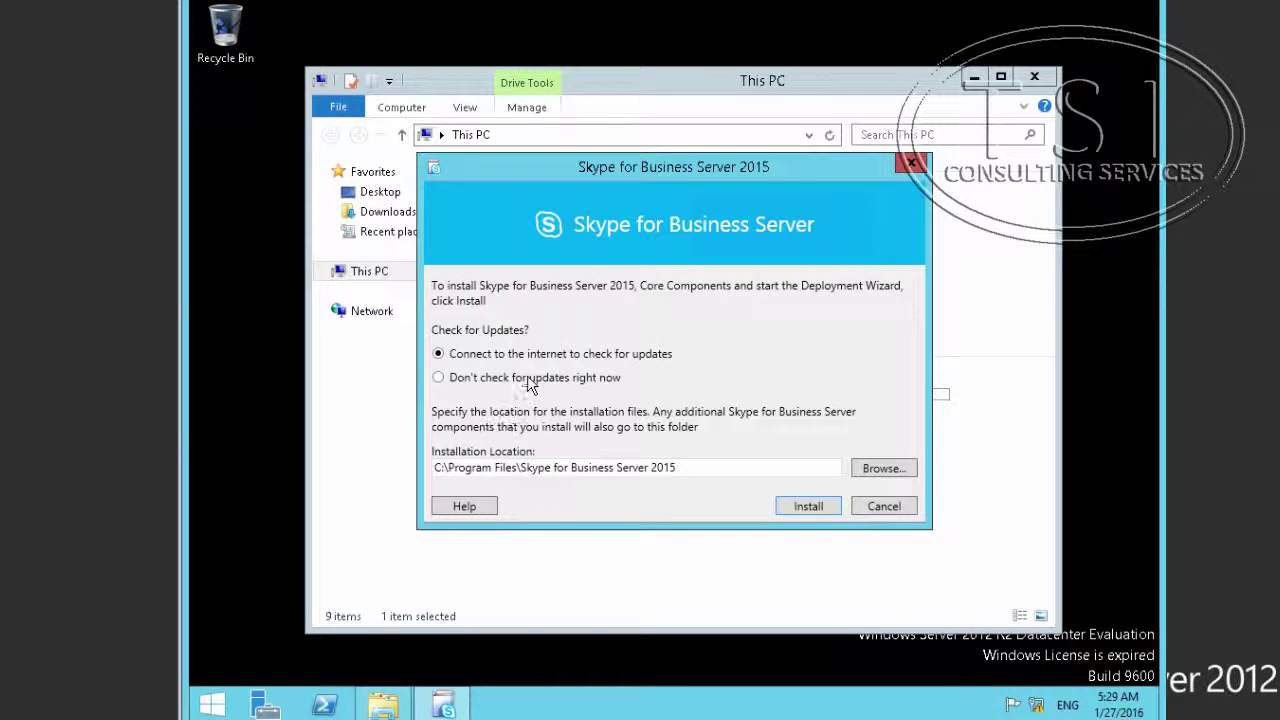
Choose 'Don't check for updates right now', install, and accept the license terms
left_click(527, 379)
left_click(809, 507)
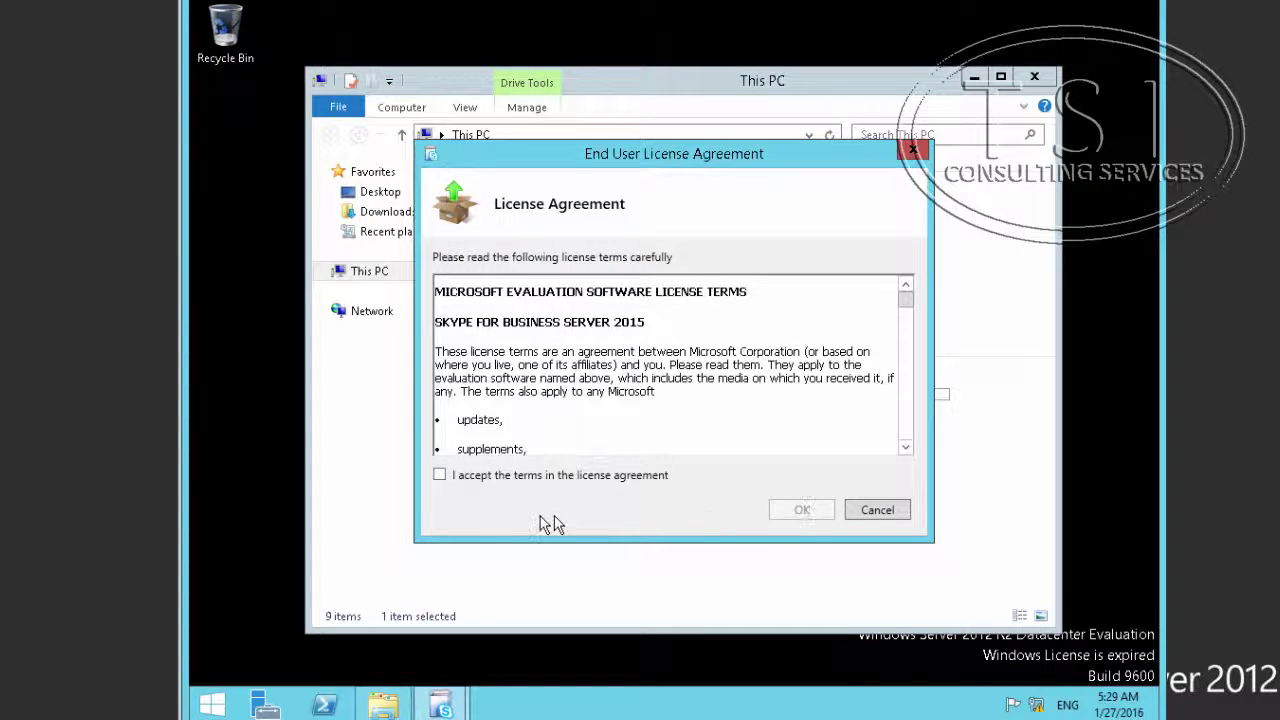
left_click(446, 478)
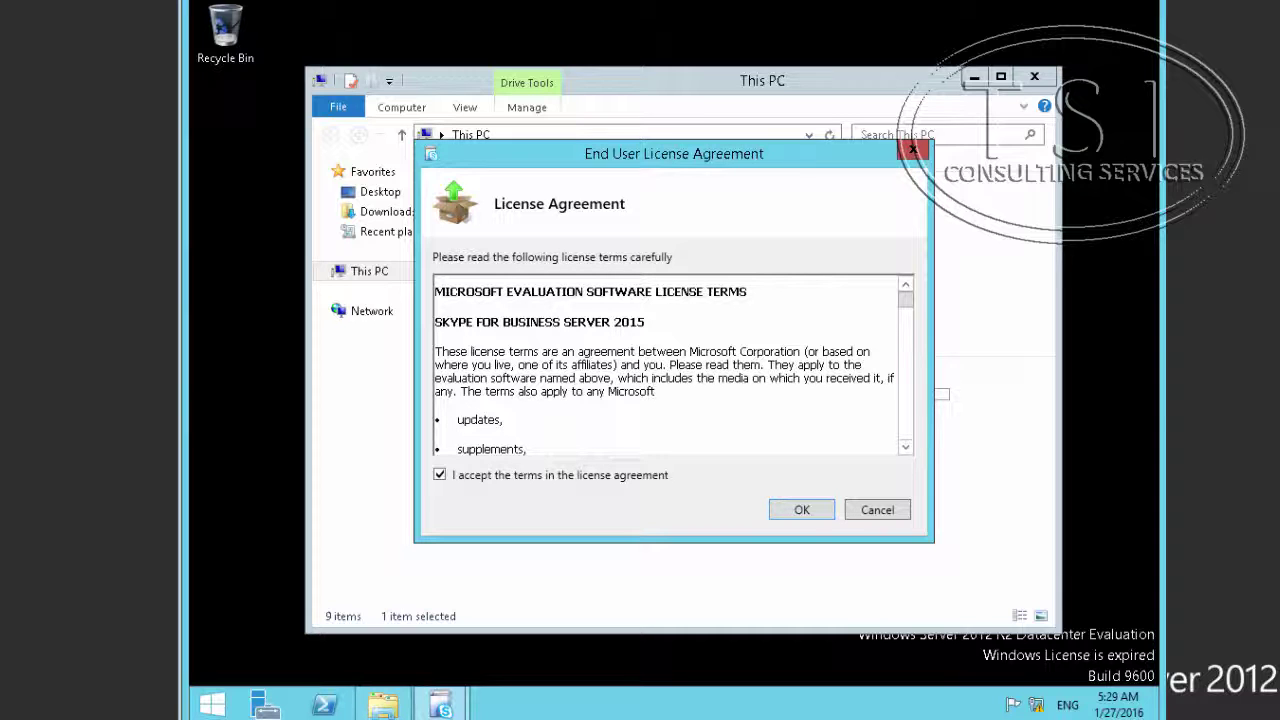
left_click(801, 510)
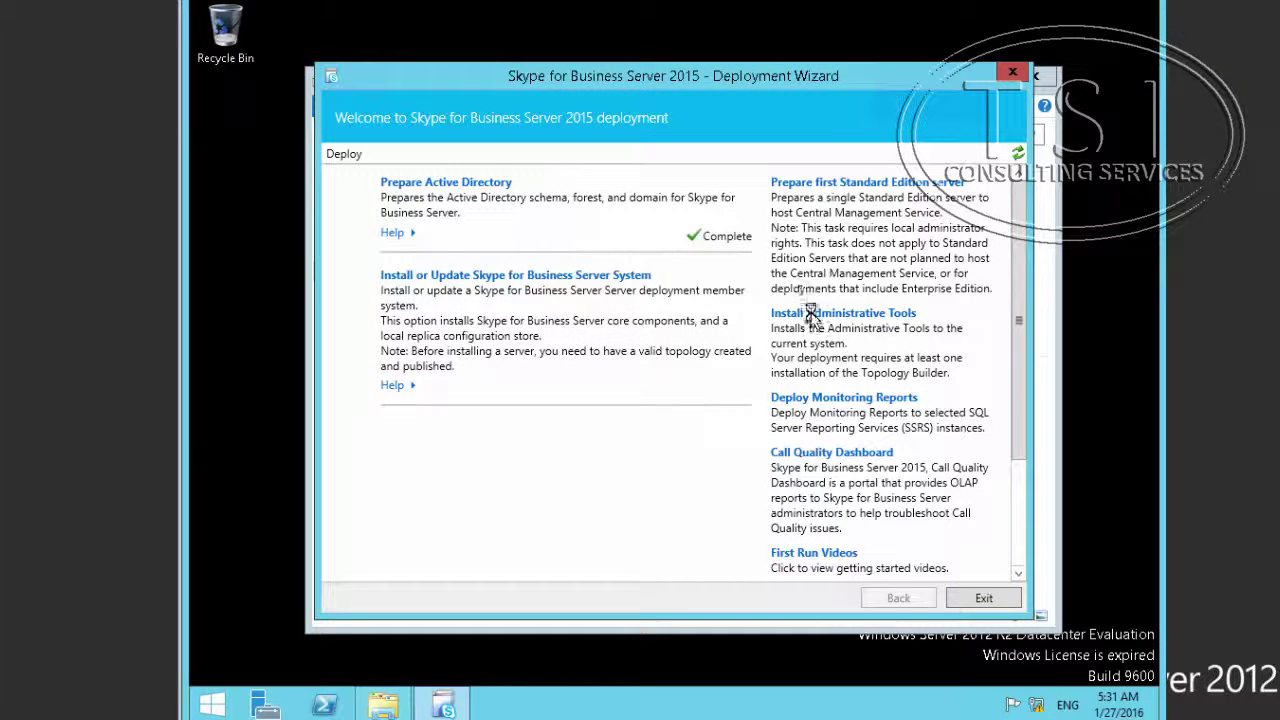
Run Install Administrative Tools to completion, finish it, and exit the Deployment Wizard
left_click(812, 314)
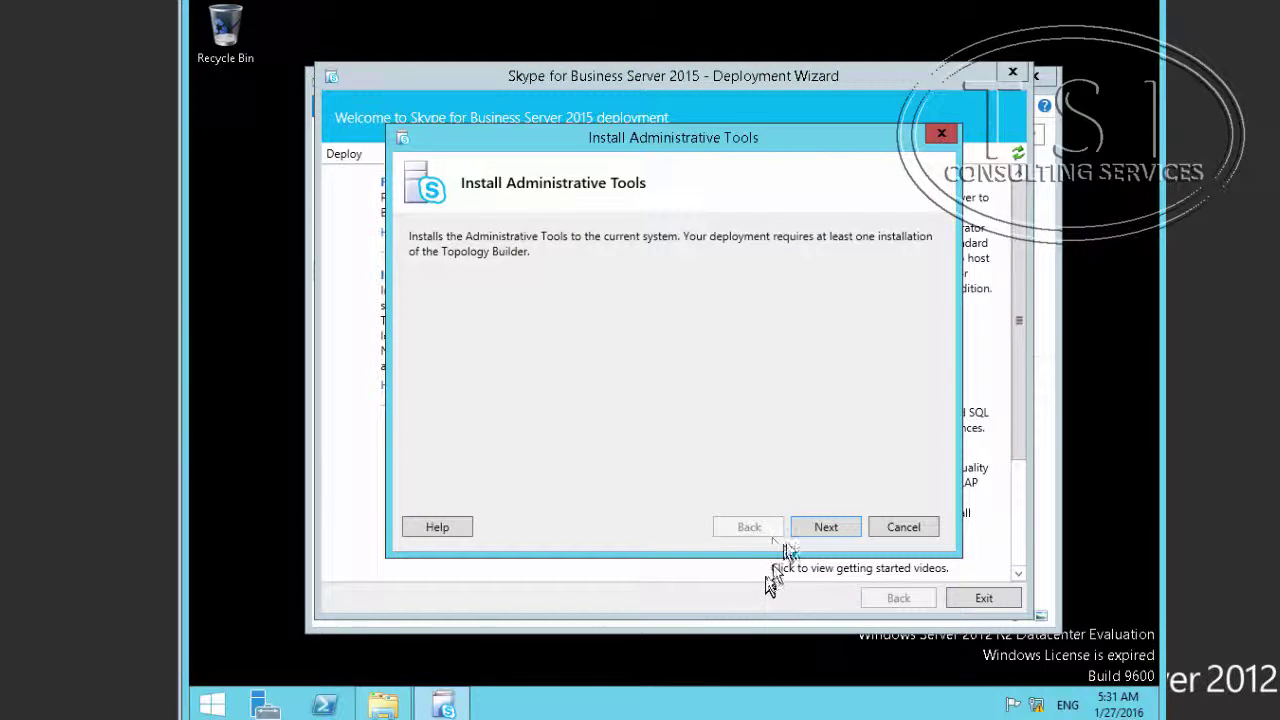
left_click(817, 531)
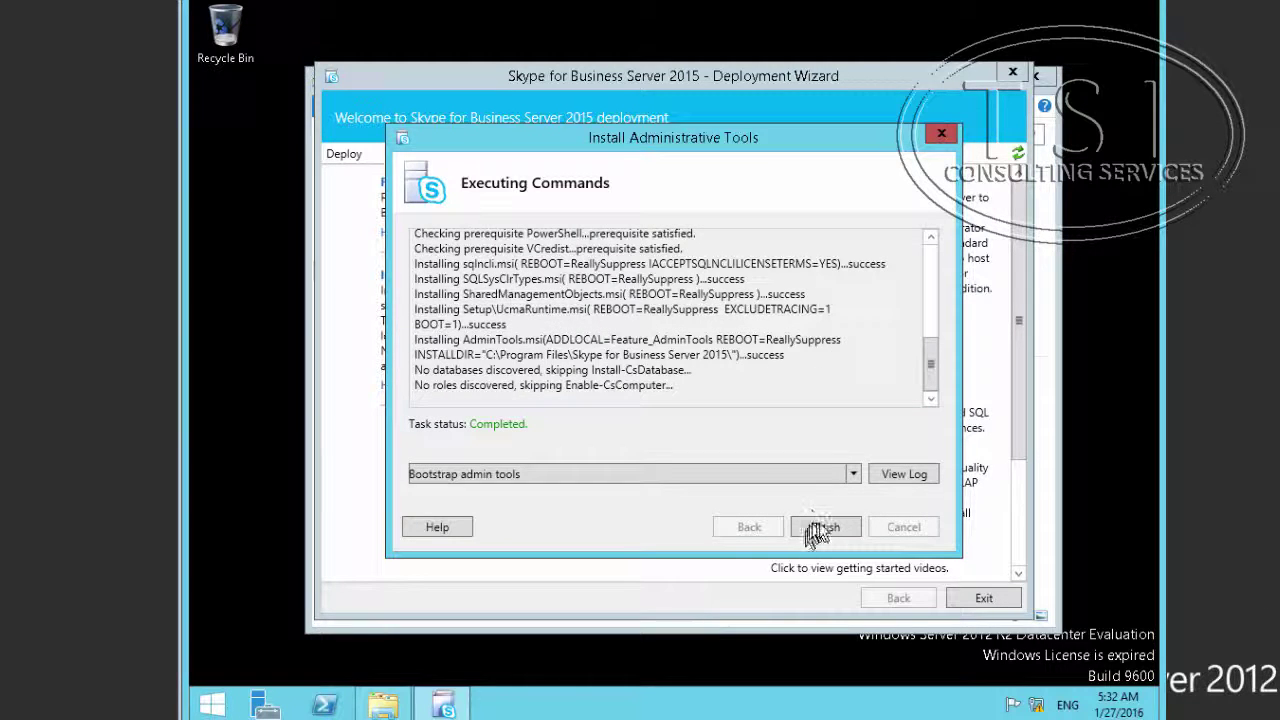
left_click(822, 527)
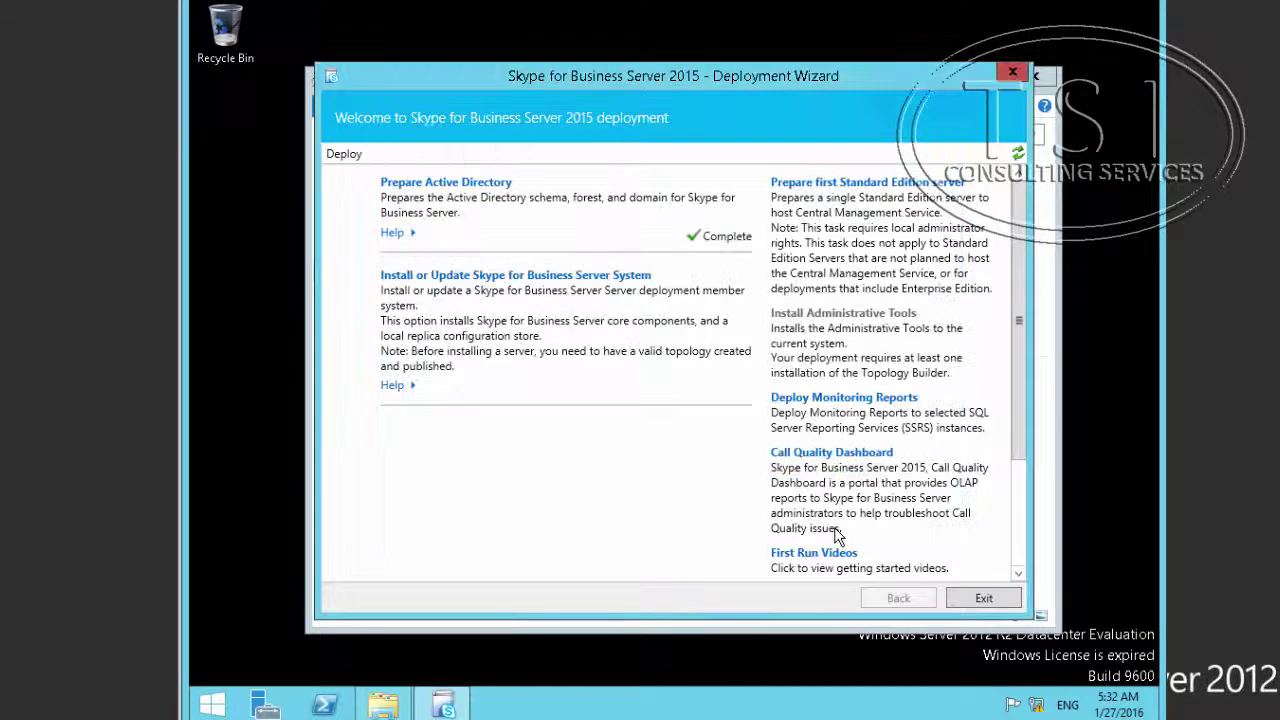
left_click(1005, 600)
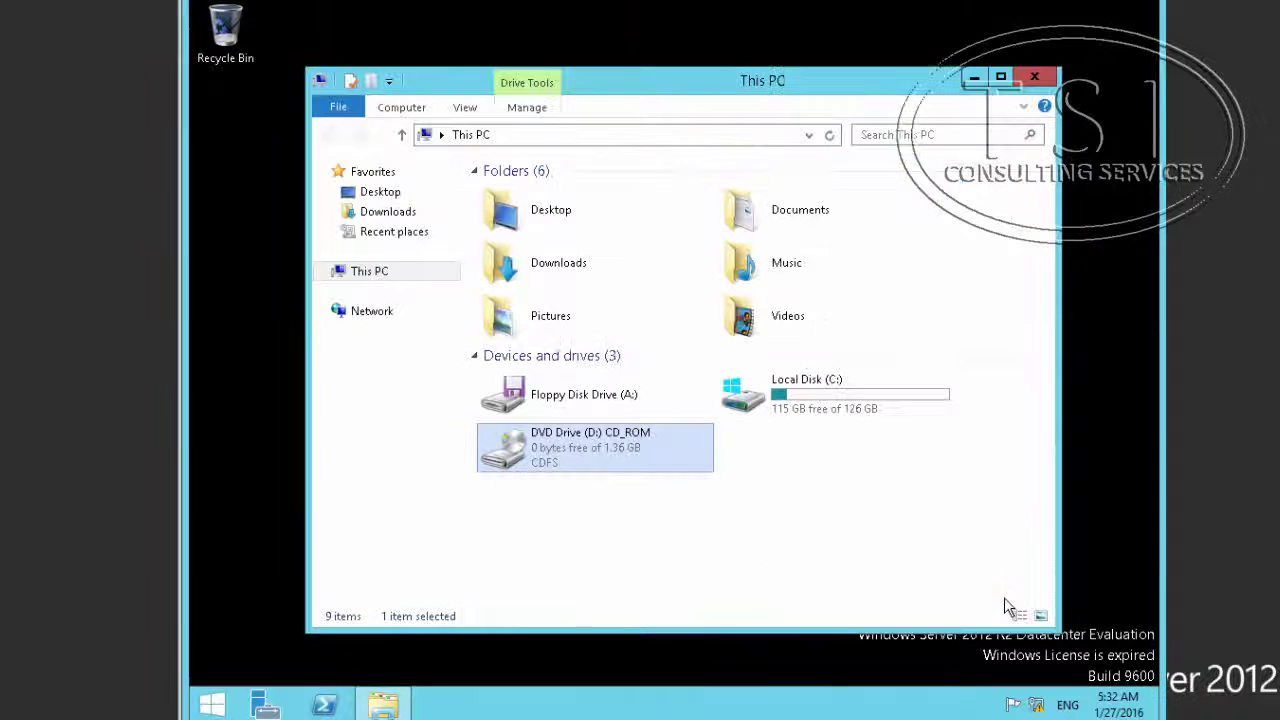
Close This PC and launch Skype for Business Server Topology Builder from the Apps screen
left_click(1034, 77)
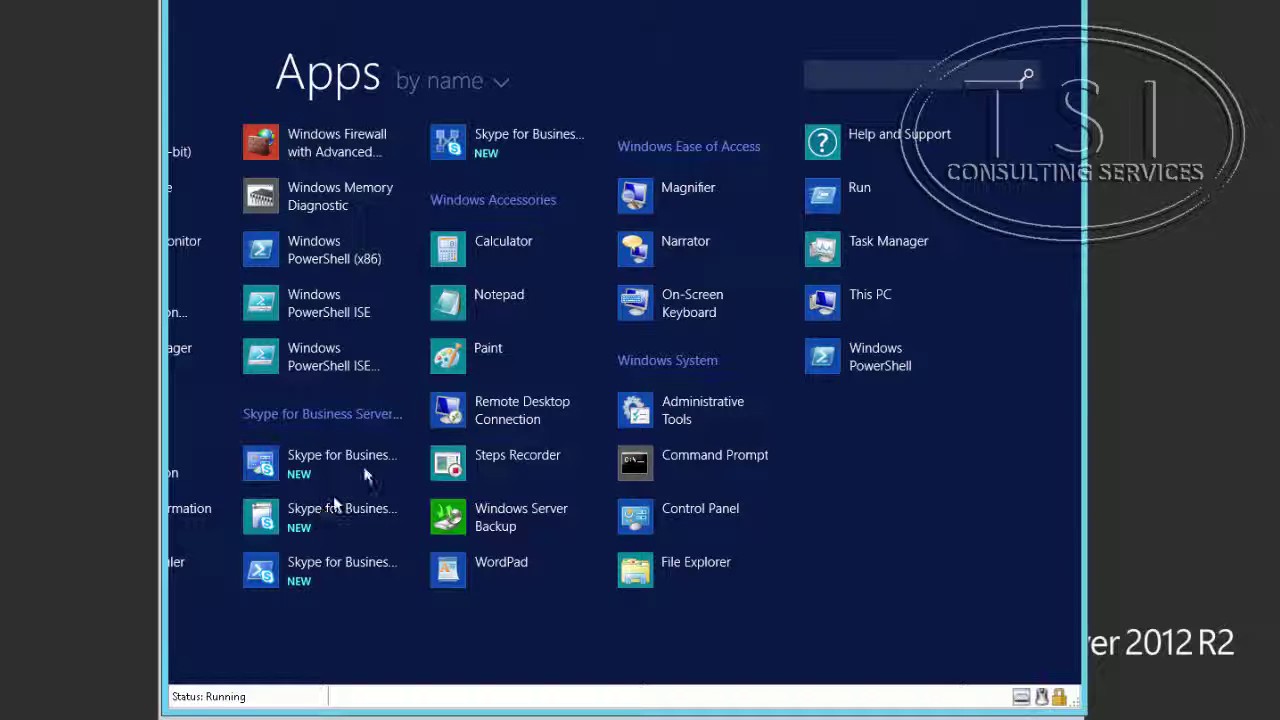
left_click(502, 138)
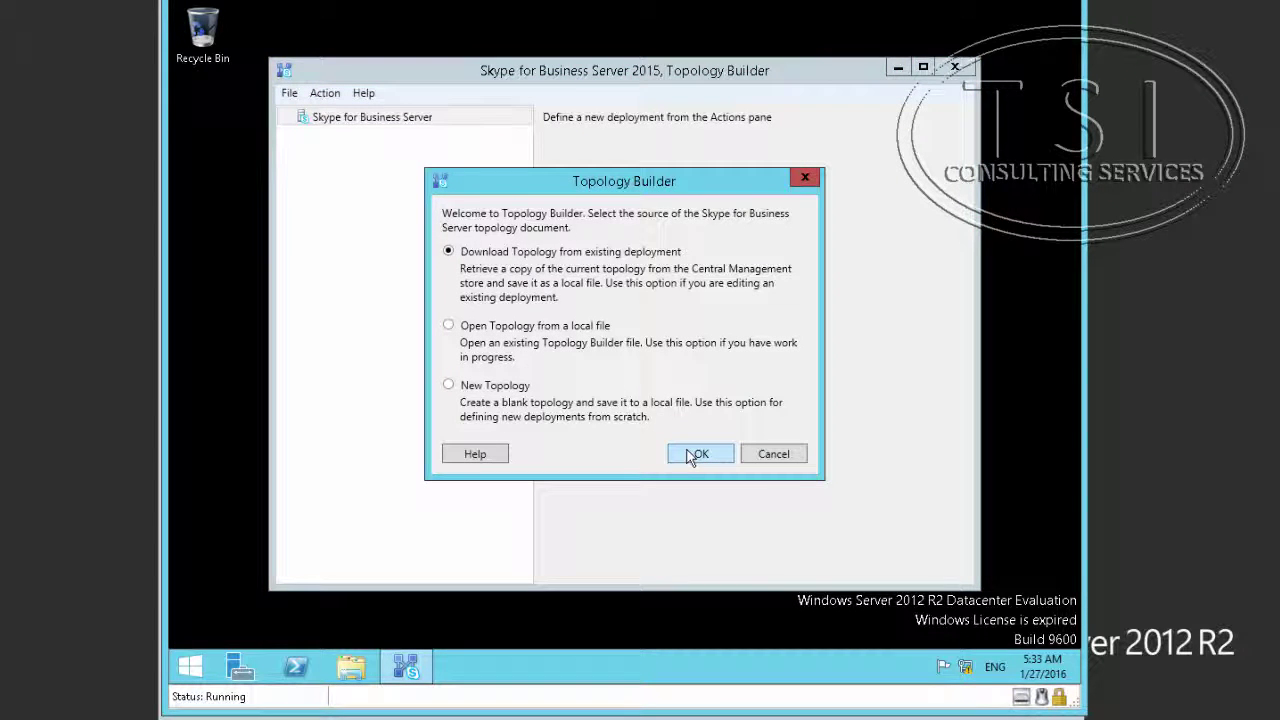
Download the topology from the existing deployment and save it as 'PreUpgrade'
left_click(697, 454)
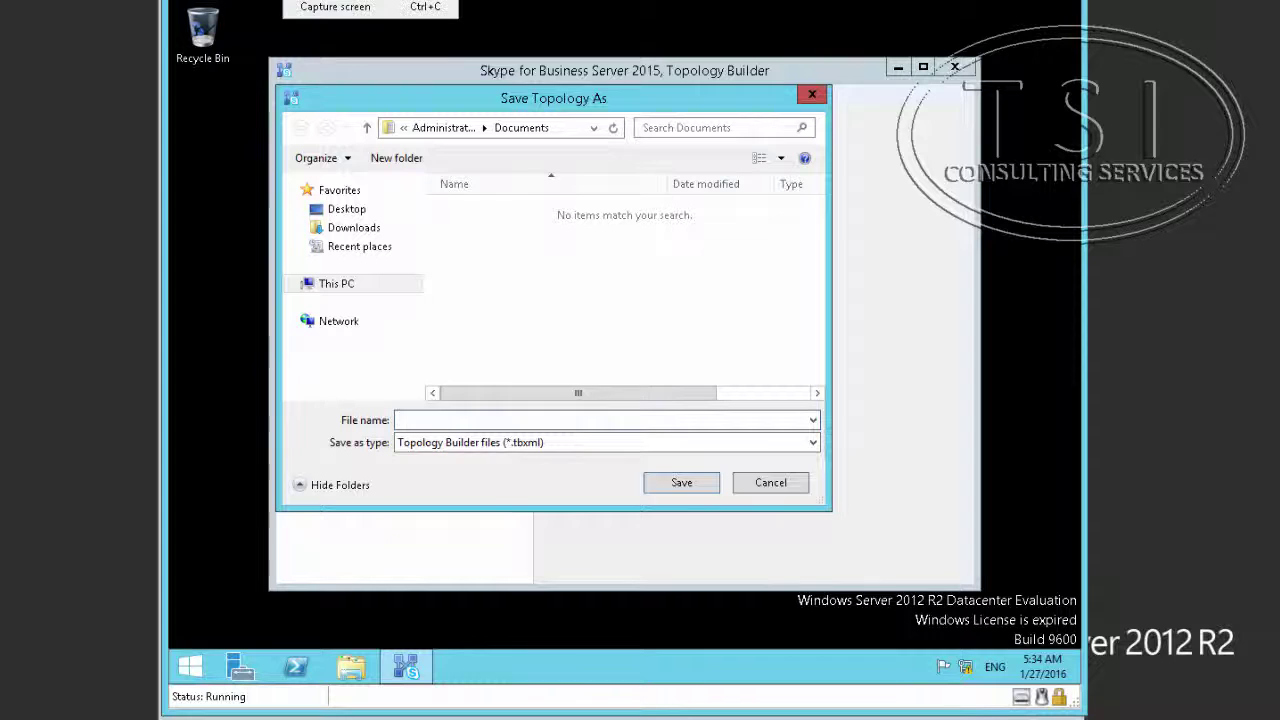
type("PreUpgrade")
left_click(668, 483)
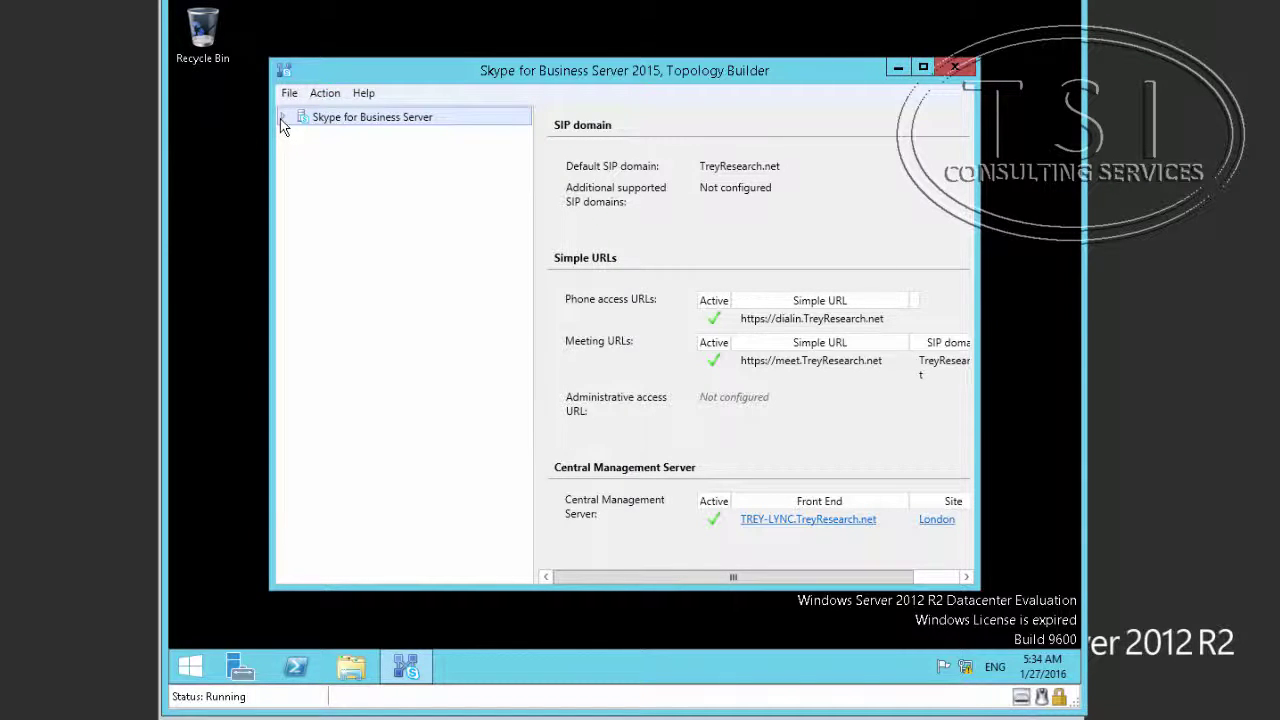
Under London > Lync Server 2013 > Standard Edition Front End Servers, upgrade TREY-LYNC to Skype for Business Server 2015
left_click(283, 118)
left_click(297, 137)
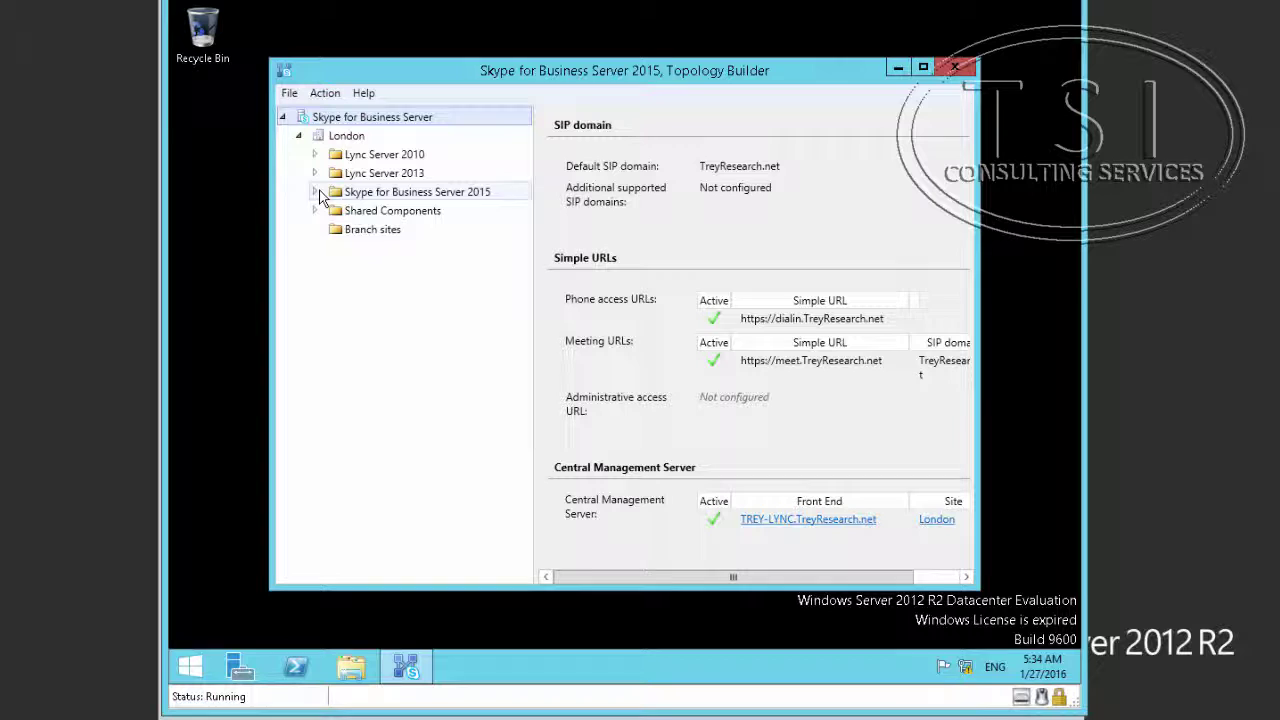
left_click(314, 174)
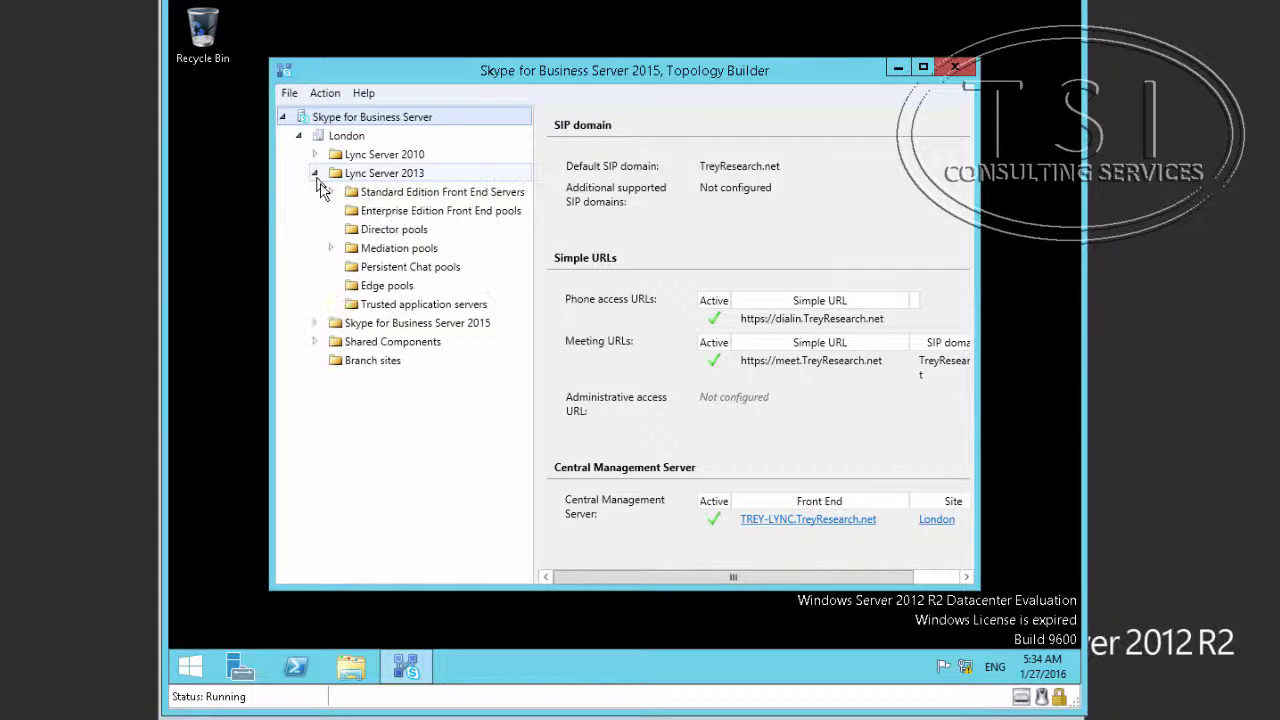
left_click(331, 192)
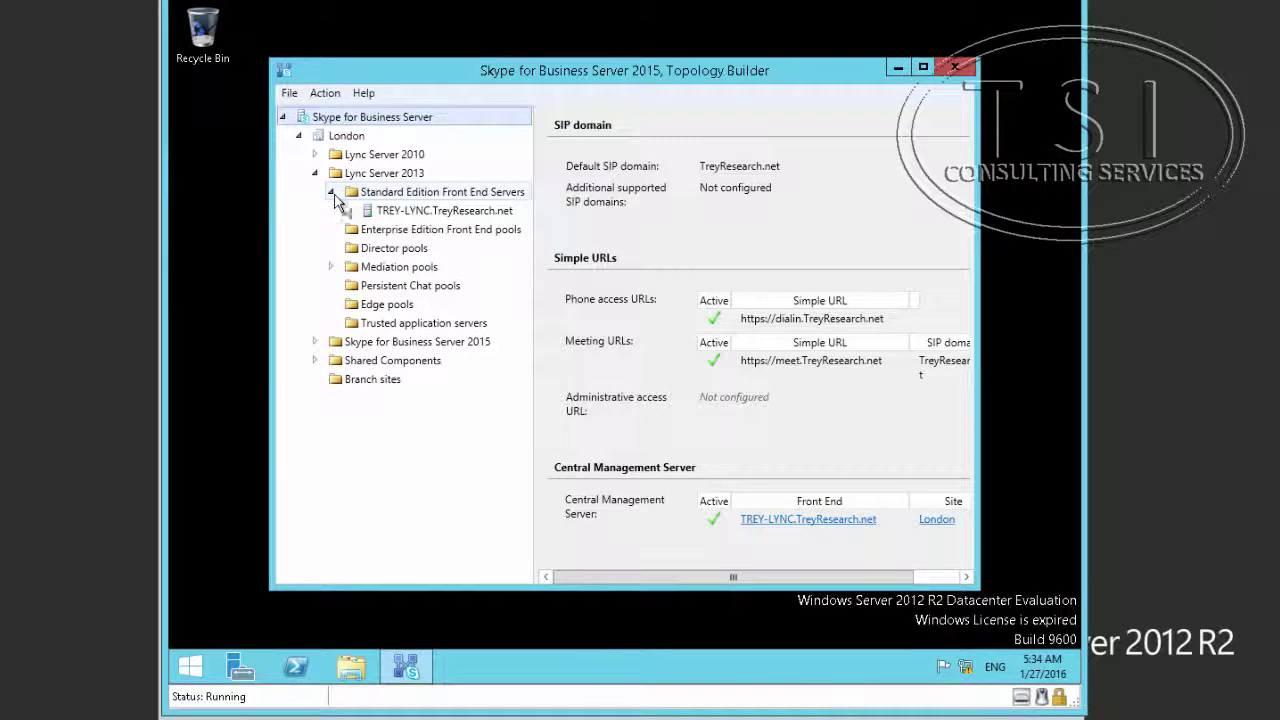
right_click(388, 216)
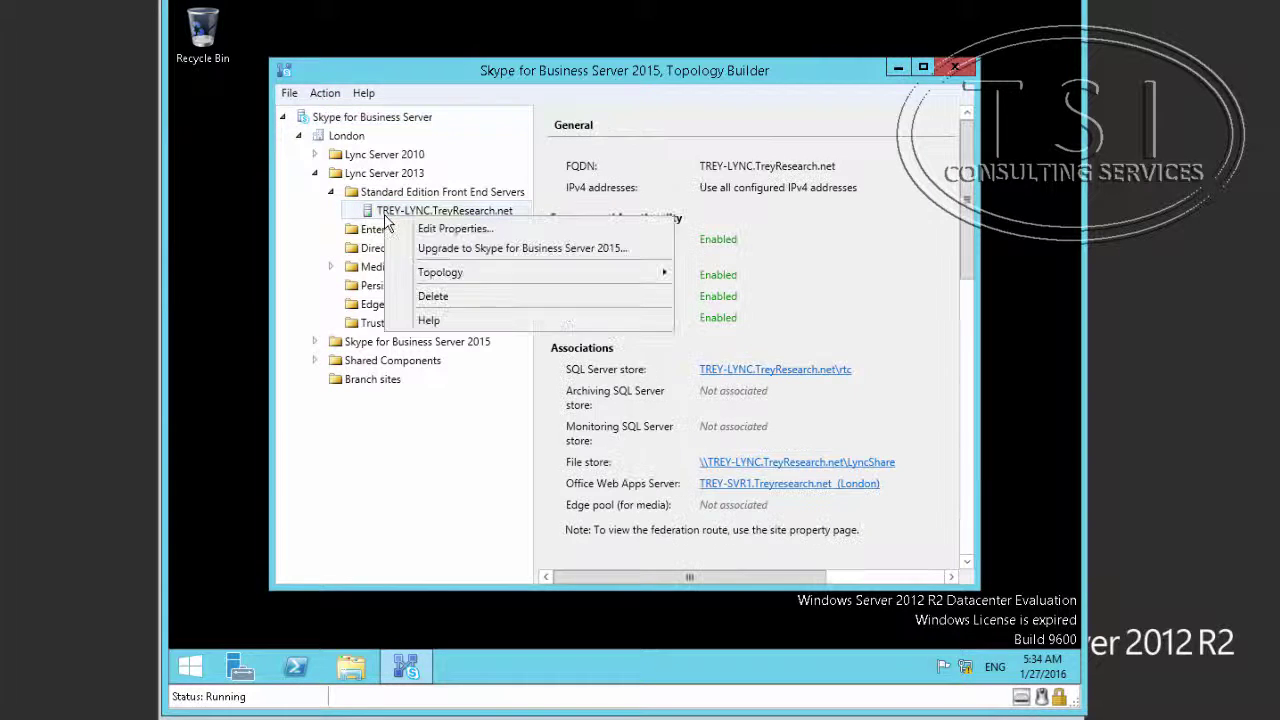
left_click(450, 247)
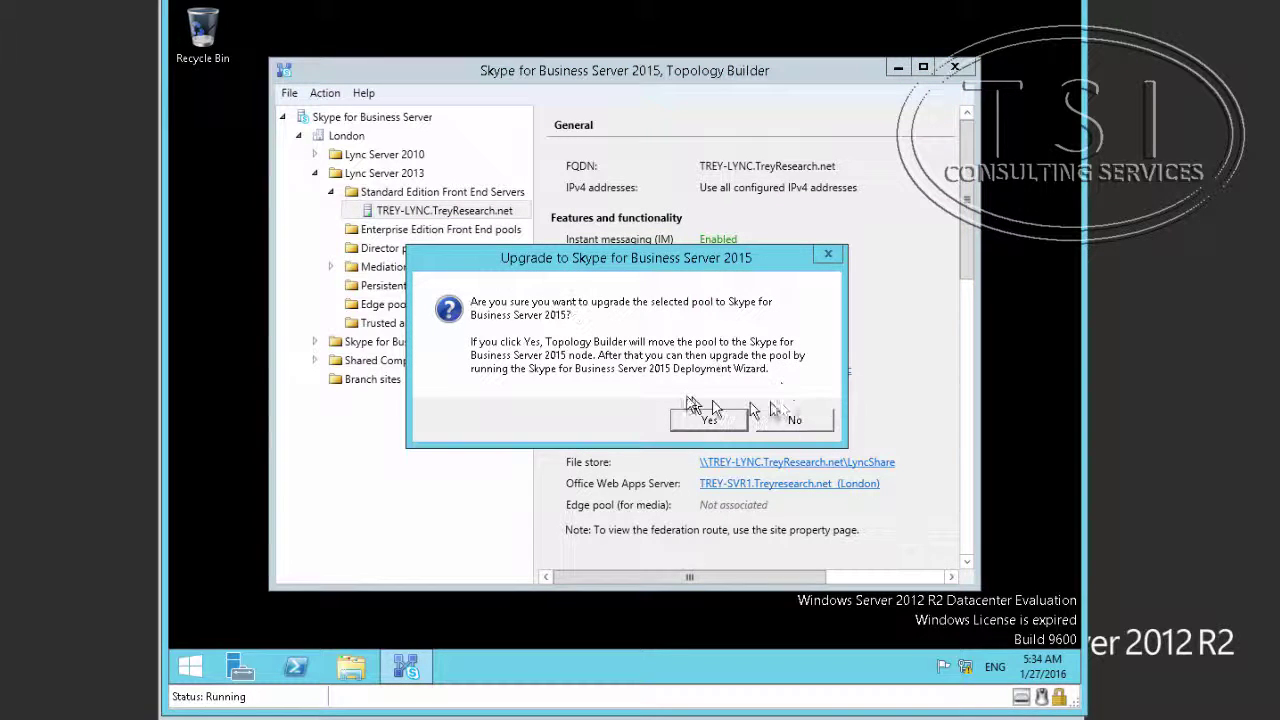
left_click(708, 421)
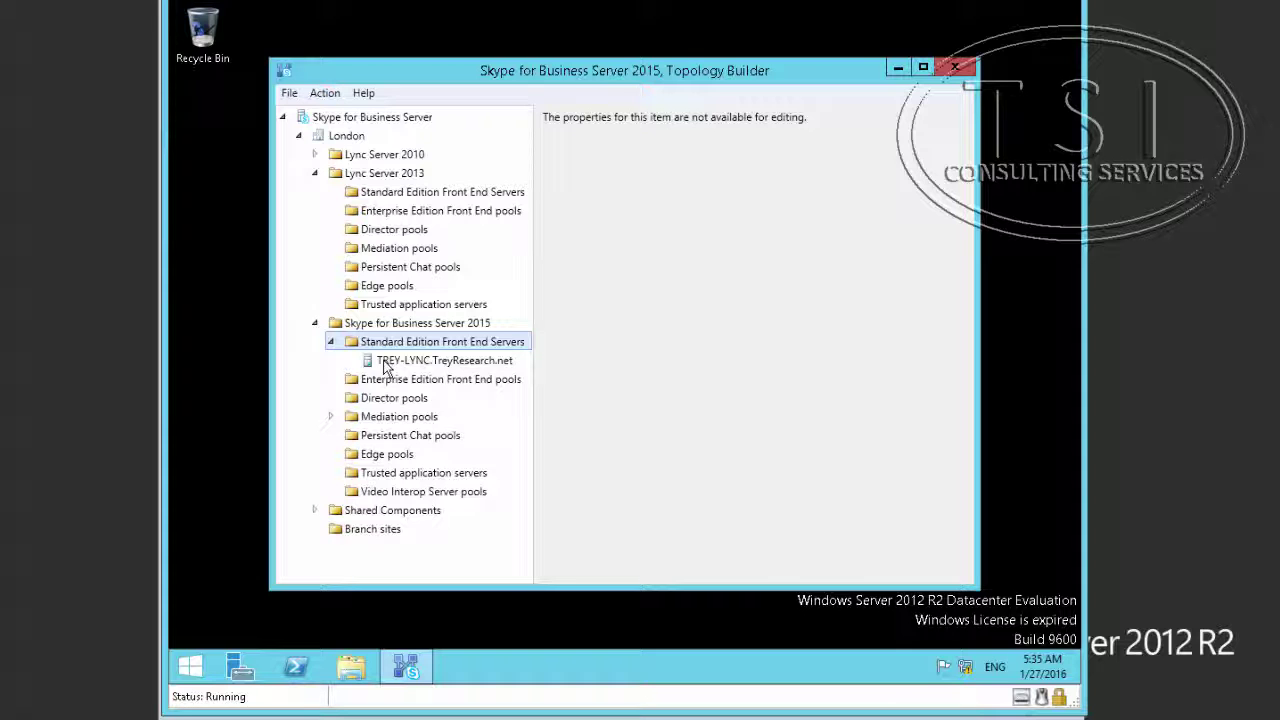
Check the moved TREY-LYNC server, then run Publish Topology from the root node and proceed
left_click(384, 364)
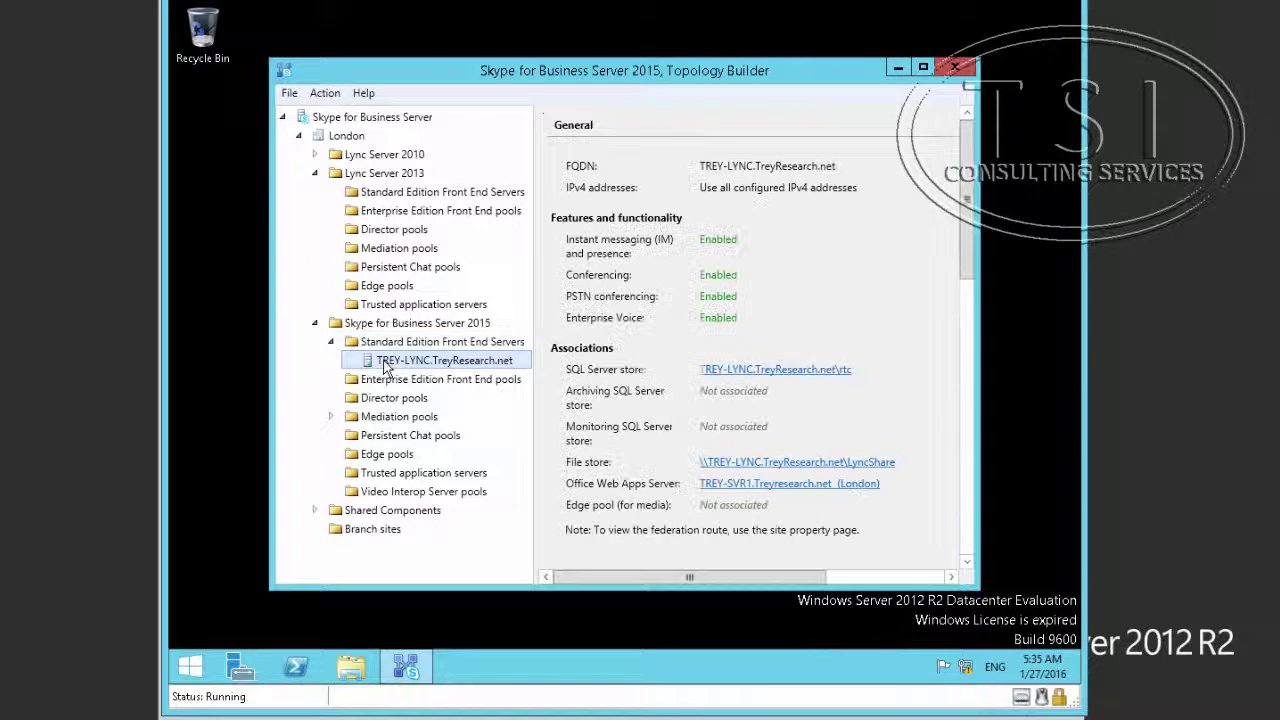
left_click(360, 119)
right_click(360, 119)
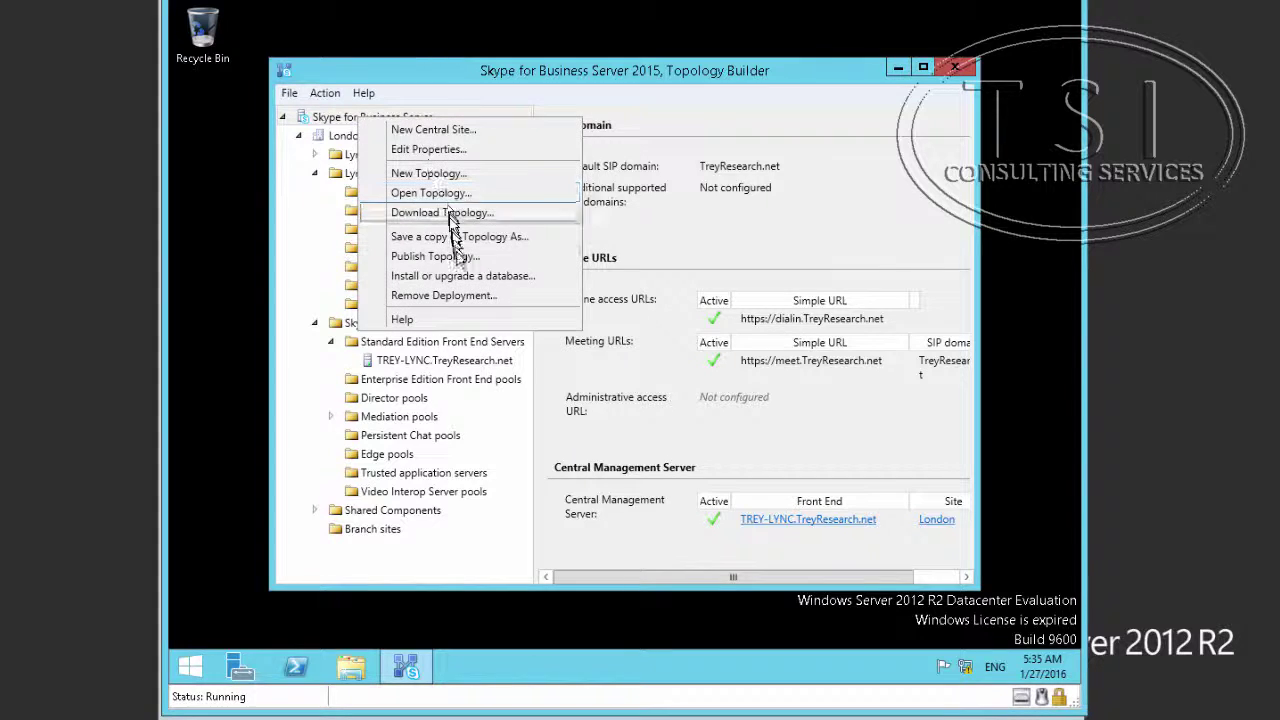
left_click(453, 256)
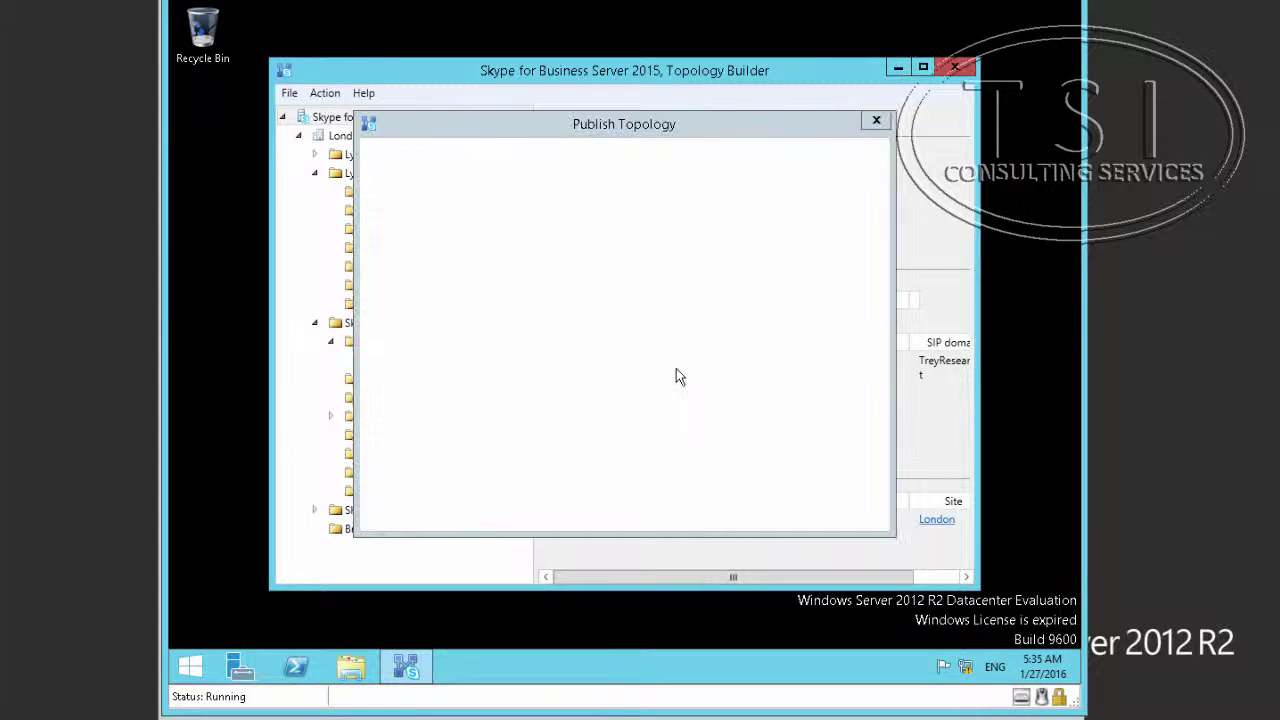
left_click(765, 510)
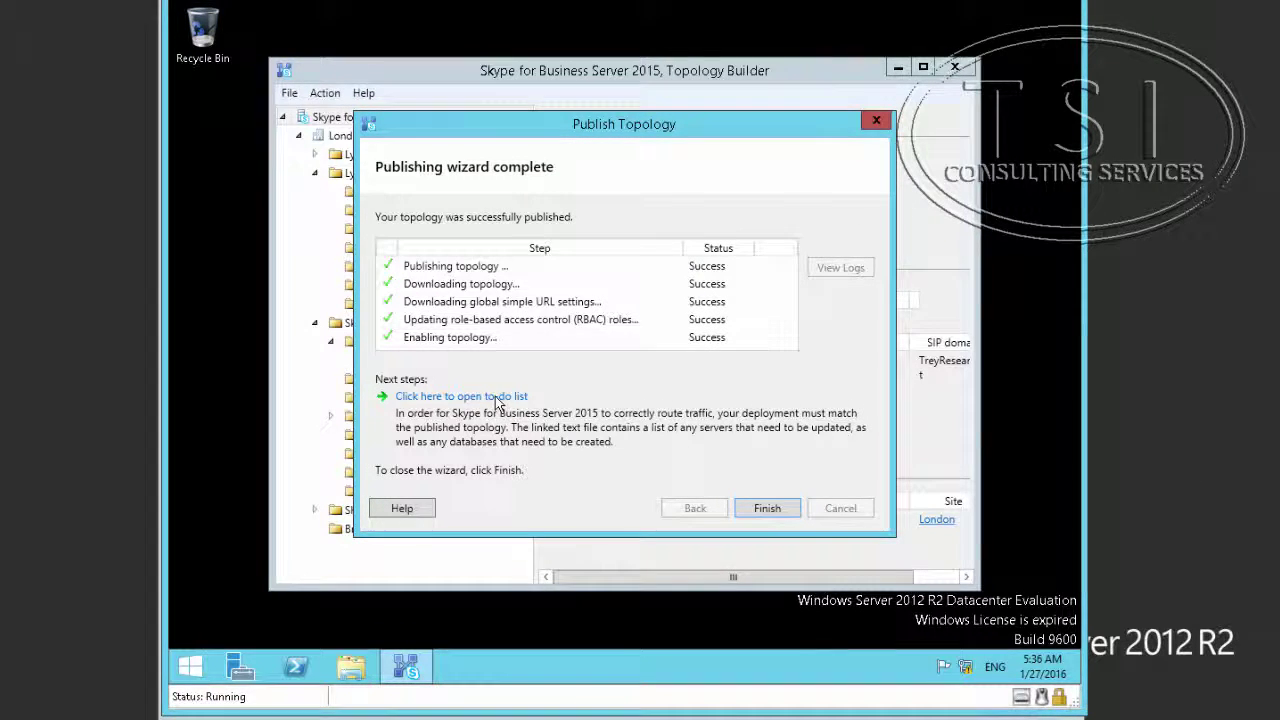
Open the NextSteps.txt to-do list and turn on Word Wrap in Notepad
left_click(495, 396)
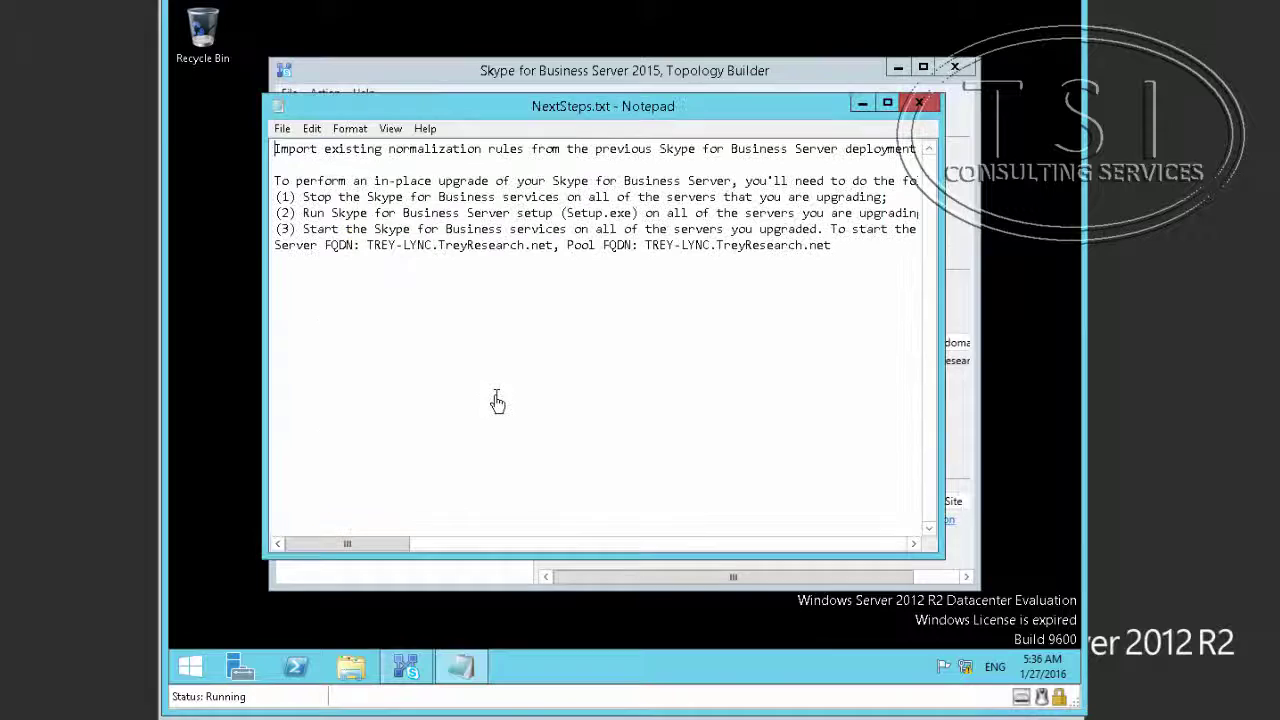
left_click(349, 128)
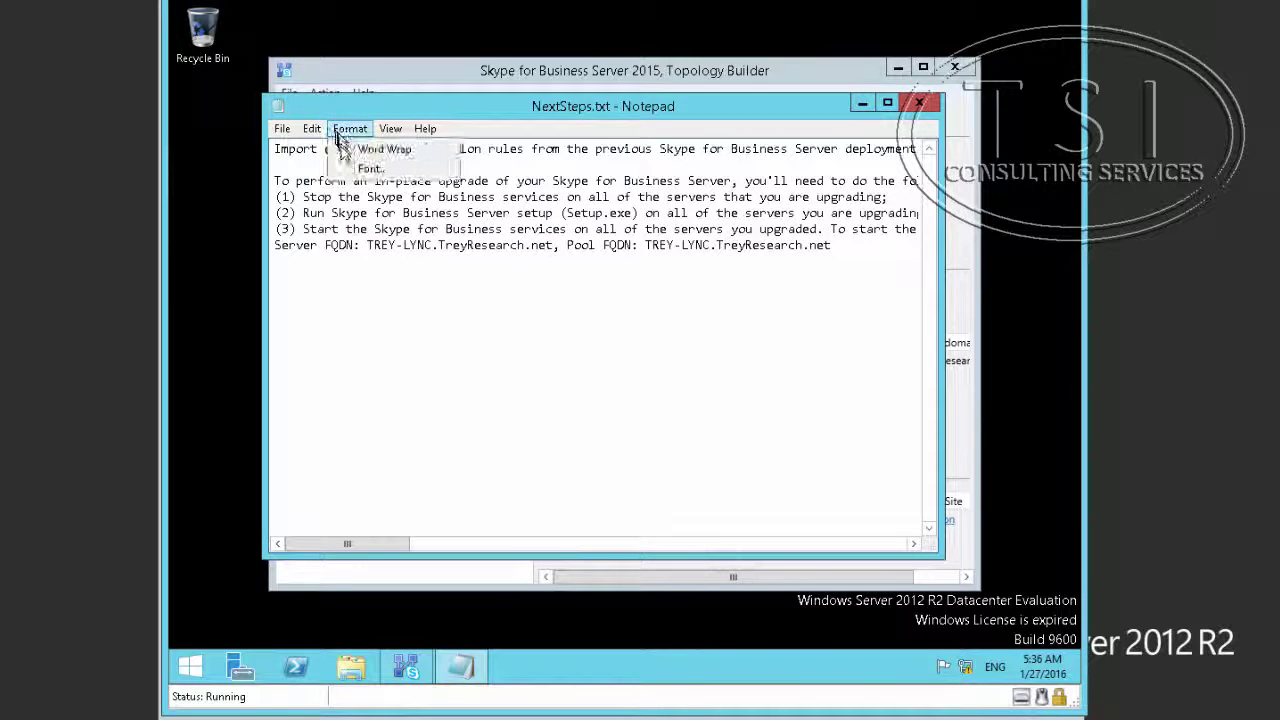
left_click(345, 150)
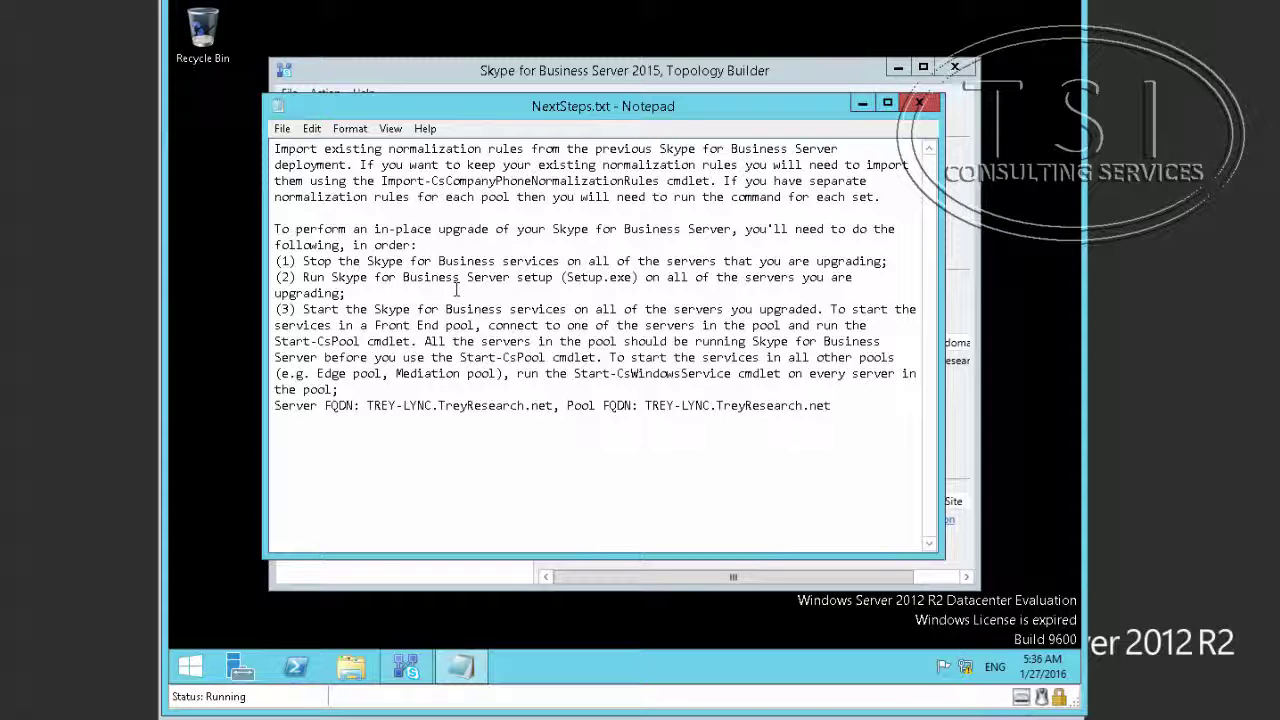
Highlight the service-start instructions, minimize Notepad, and finish the publish wizard
left_click_drag(342, 310, 735, 362)
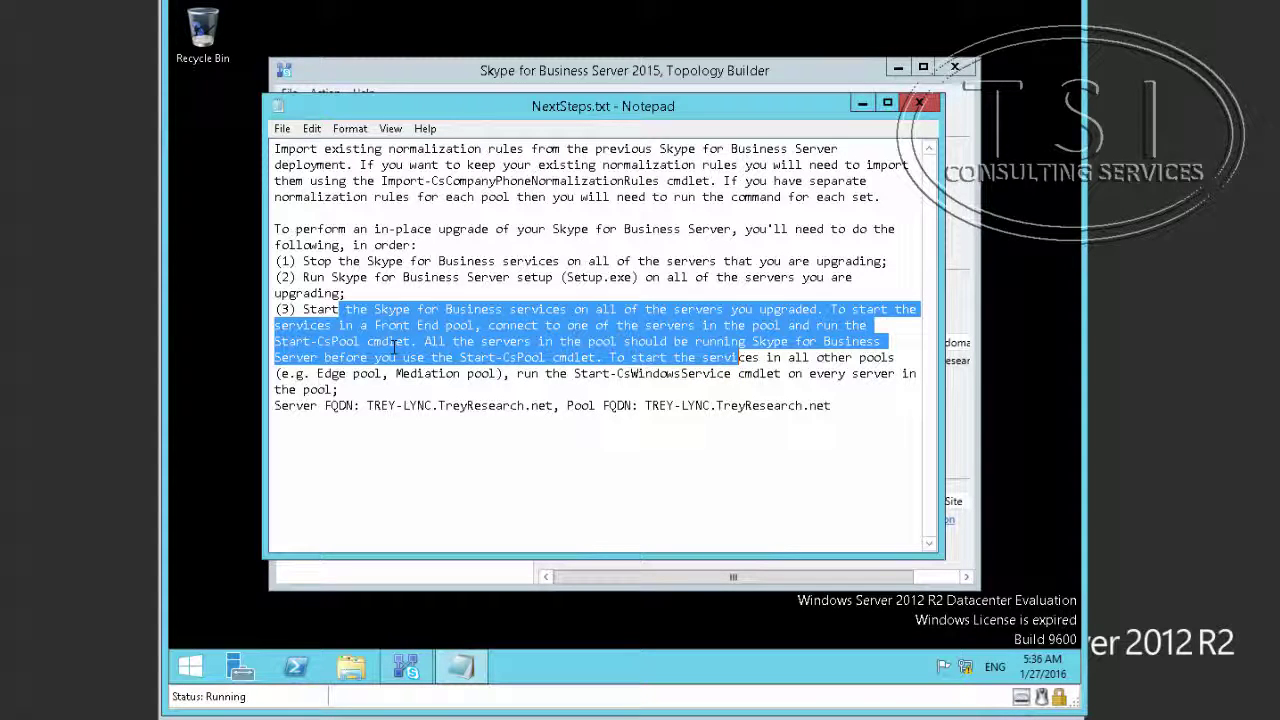
left_click(529, 373)
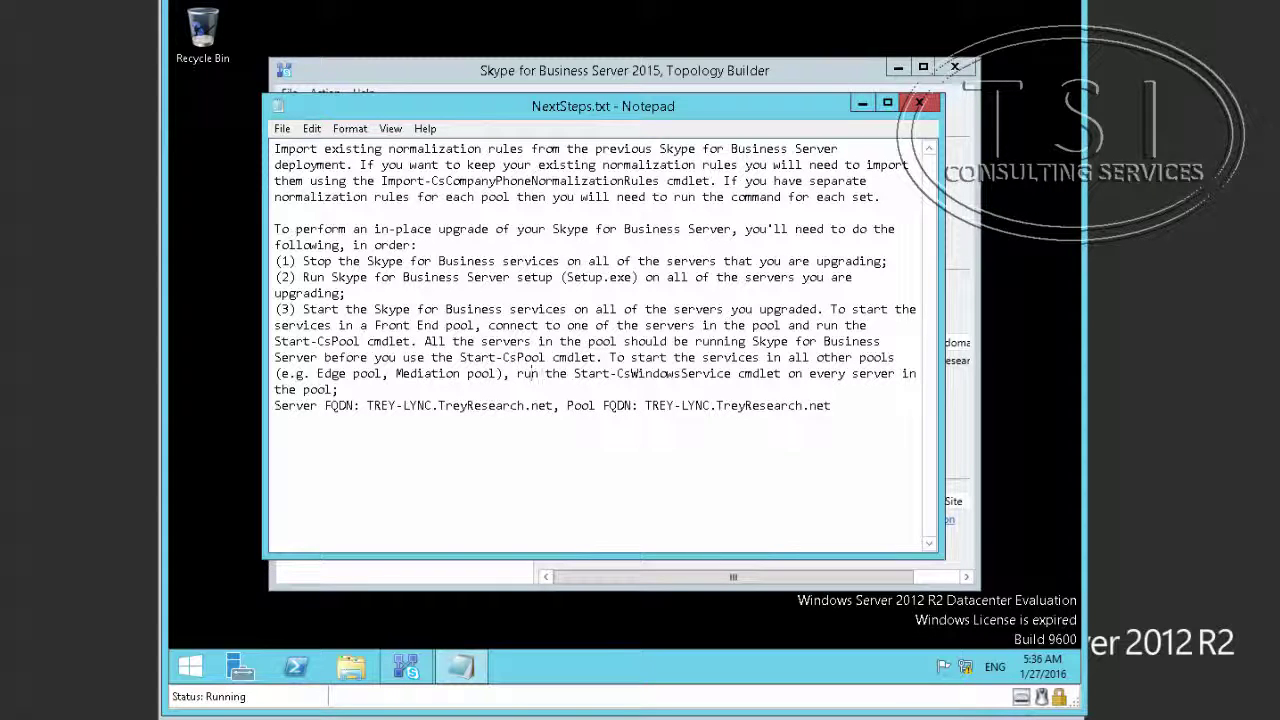
left_click(860, 104)
left_click(779, 515)
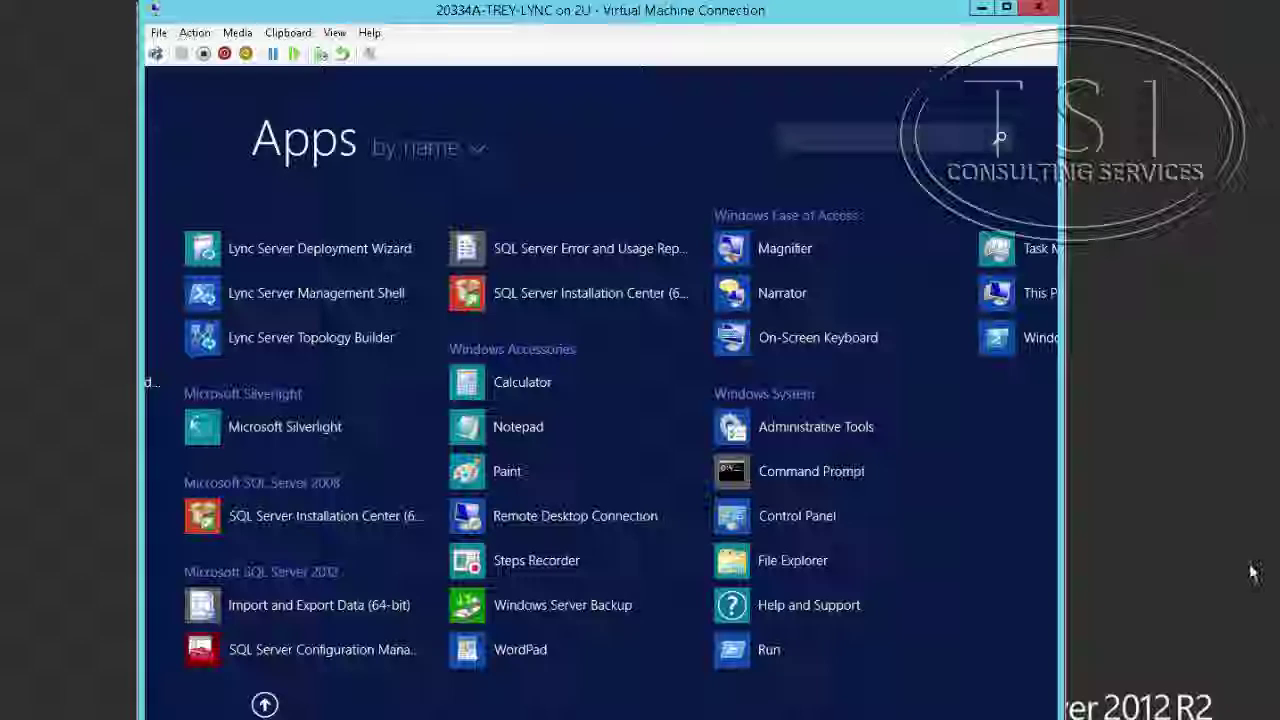
Open Lync Server Management Shell and move to the C:\ root with cd\
left_click(308, 294)
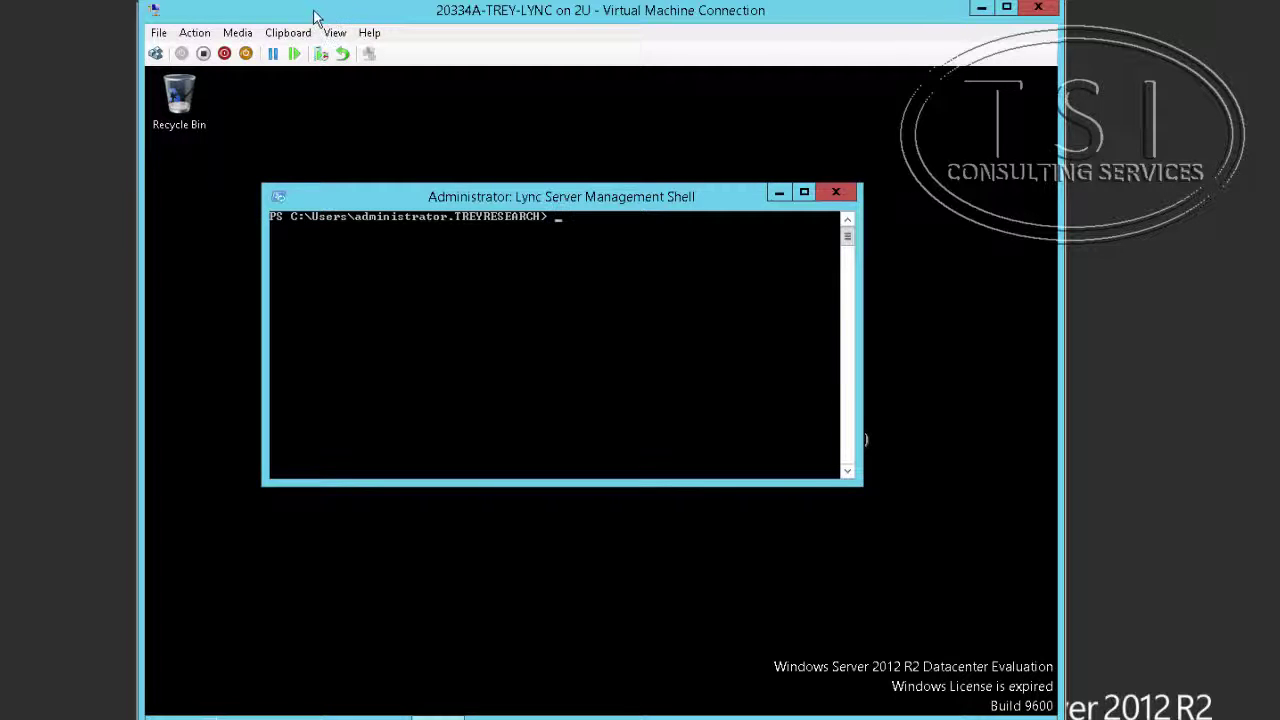
type("d\\")
key("Return")
Paste and run Get-CsManagementStoreReplicationStatus, confirming UpToDate is True
left_click(288, 32)
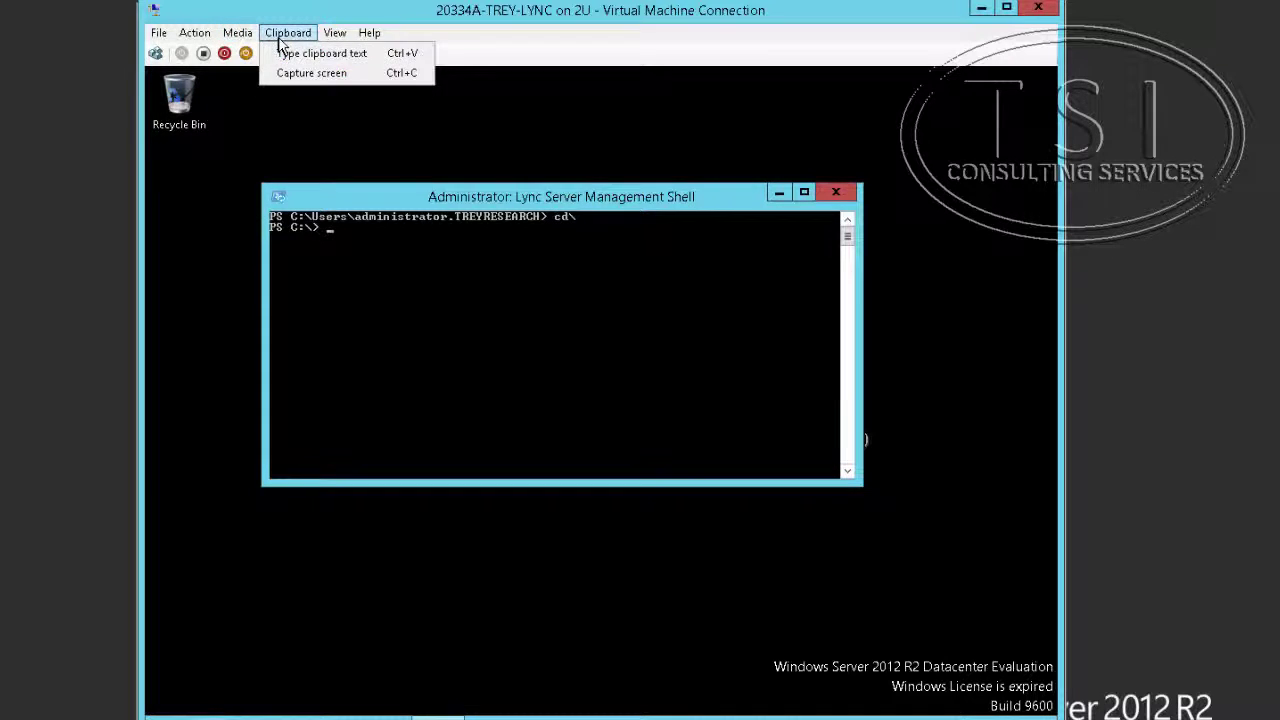
left_click(305, 52)
key("Return")
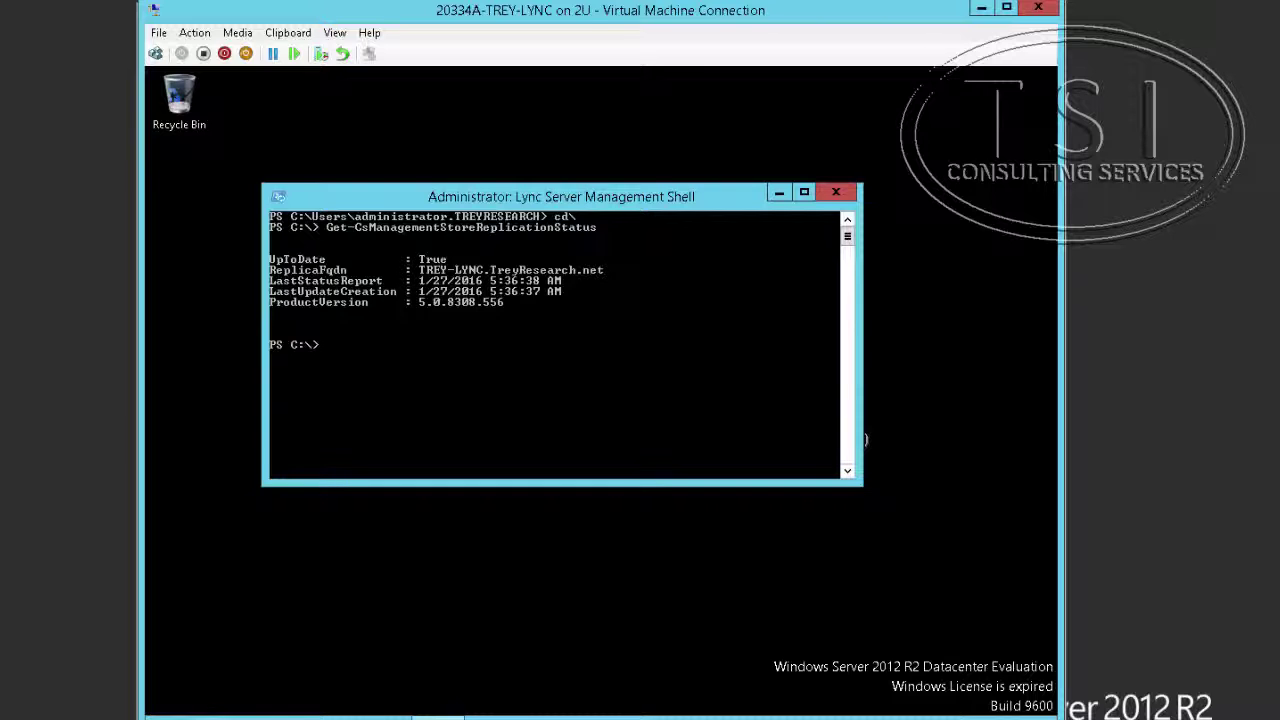
left_click(289, 34)
Run Disable-CsComputer -Scorch, confirm with Y, and close the Lync Server Management Shell
left_click(295, 52)
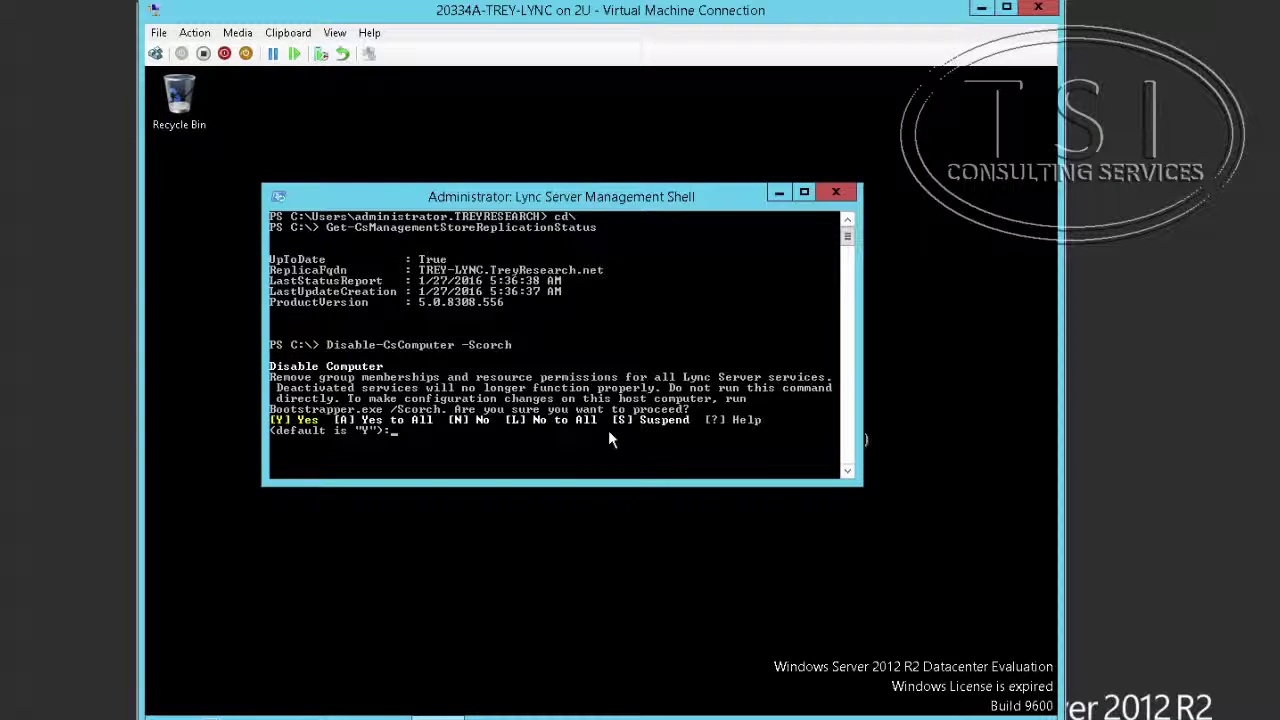
type("Y")
key("Return")
left_click(837, 193)
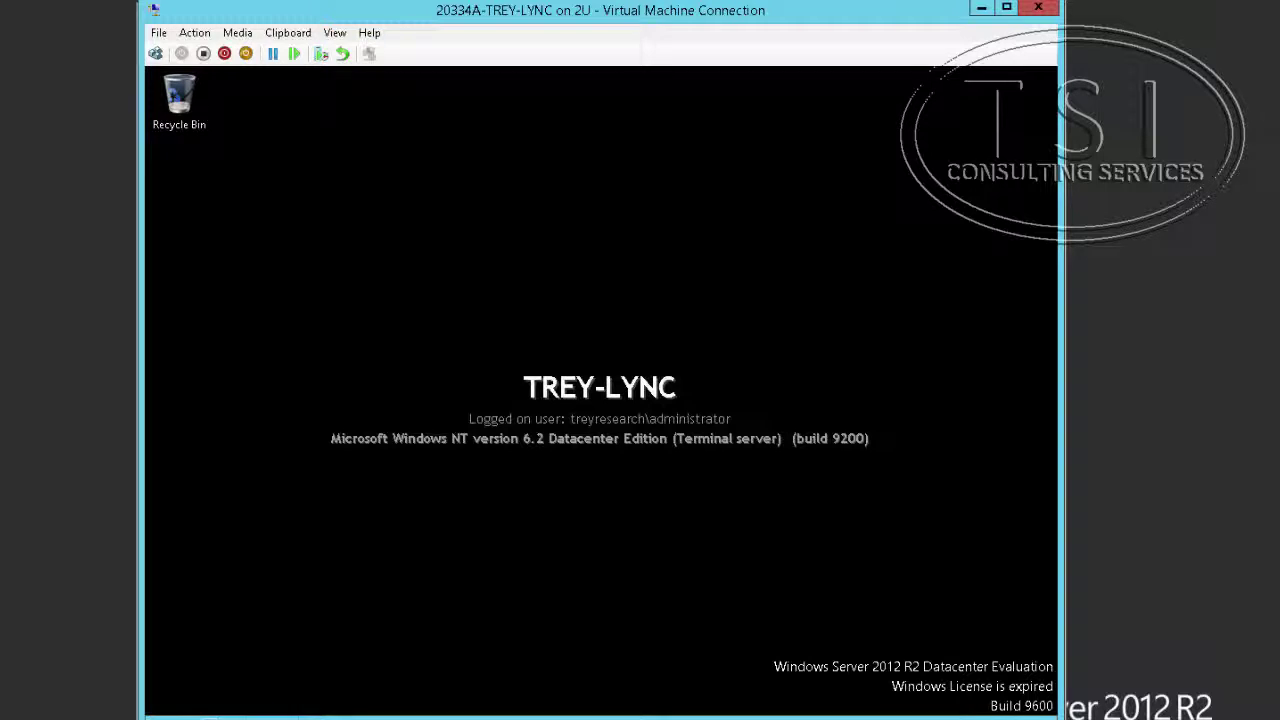
Run the Skype for Business Server 2015 setup program from the DVD Drive (D:) in This PC
left_click(326, 716)
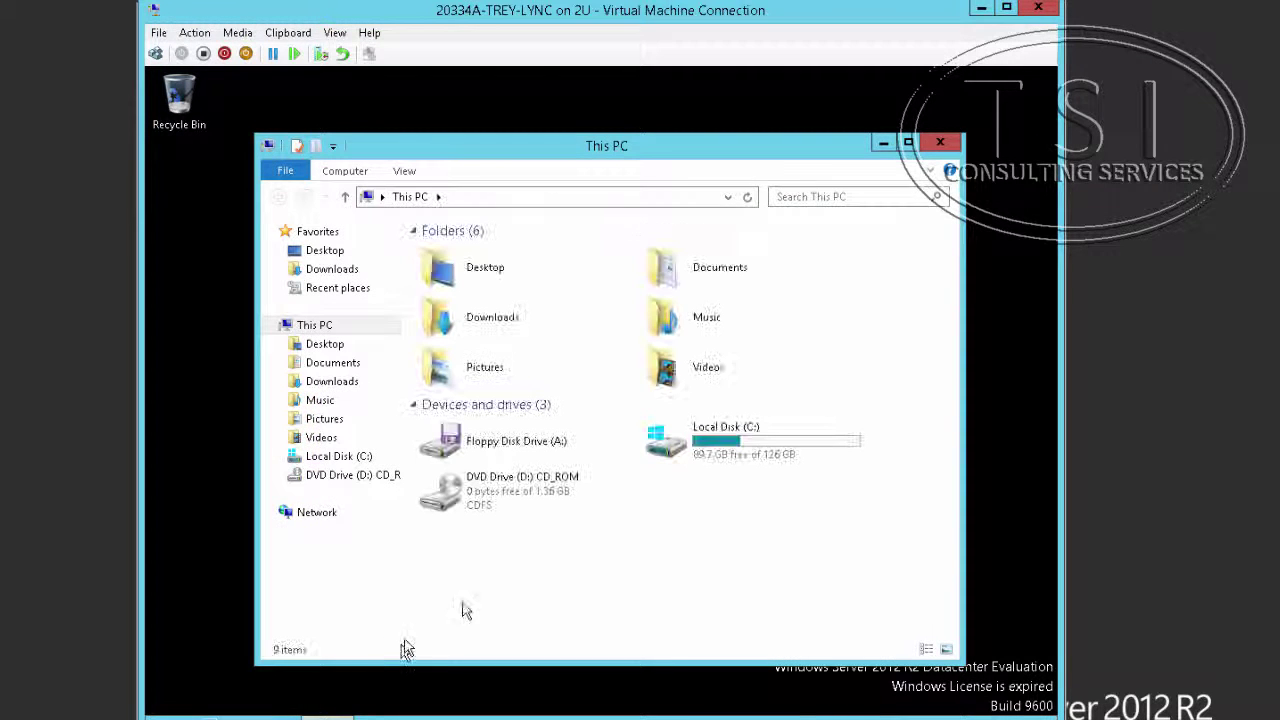
left_click(531, 490)
right_click(531, 490)
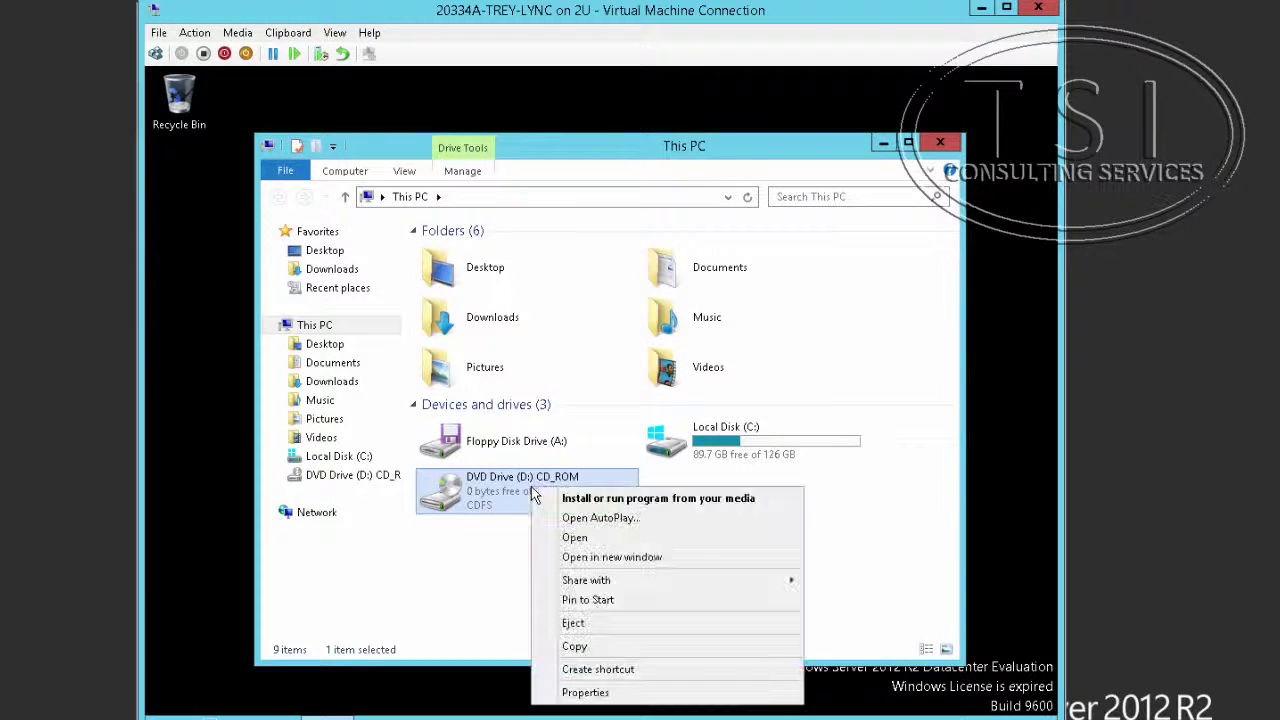
left_click(560, 497)
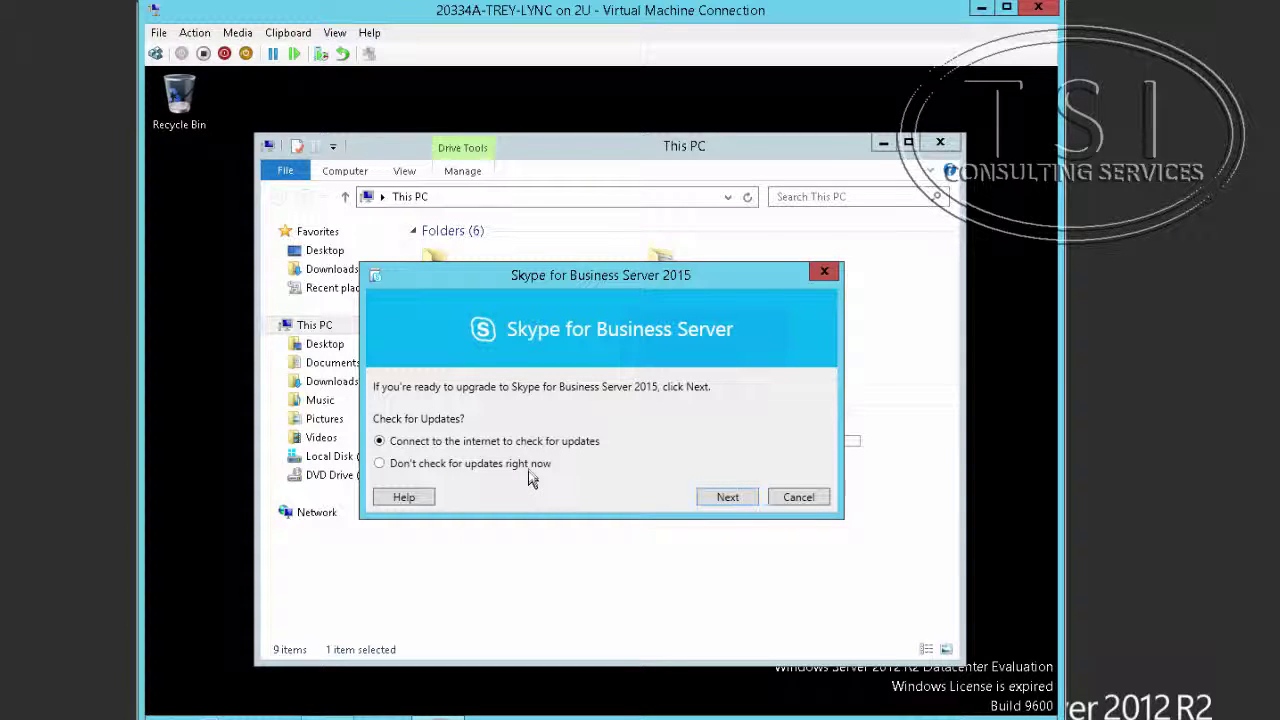
Choose Don't check for updates right now, accept the license terms, and begin the upgrade
left_click(530, 468)
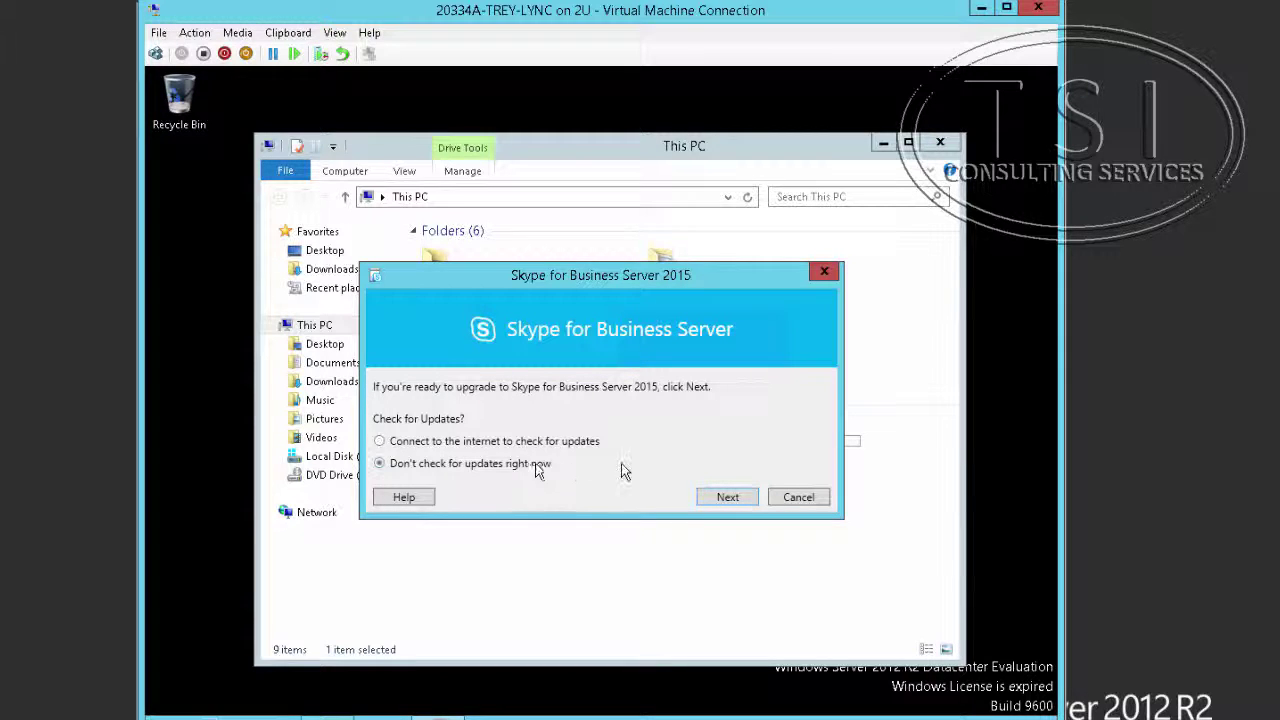
left_click(725, 500)
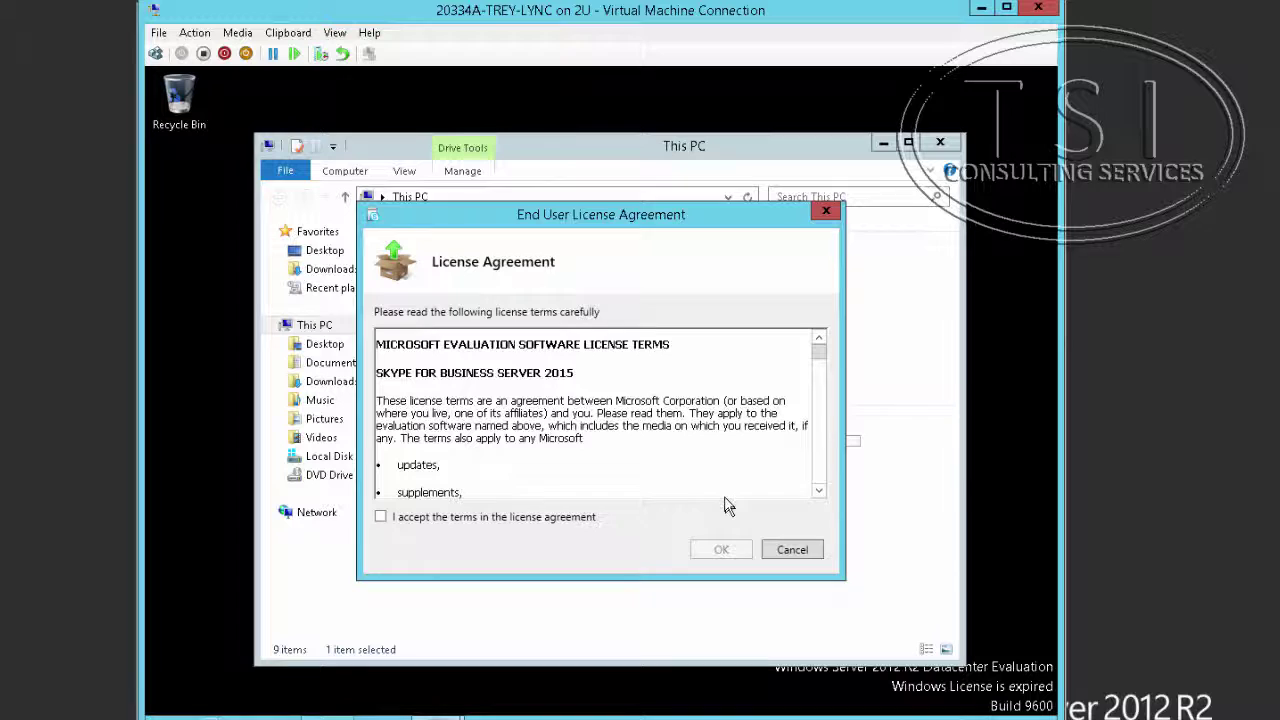
left_click(505, 518)
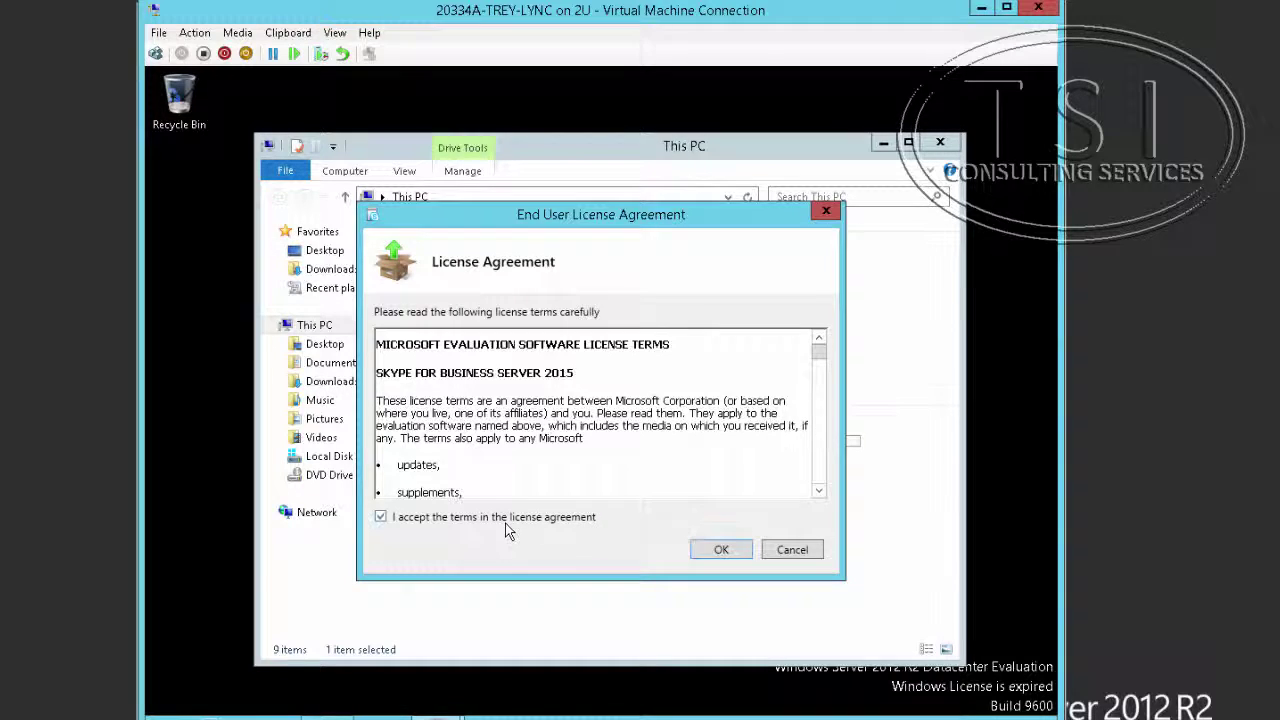
left_click(722, 552)
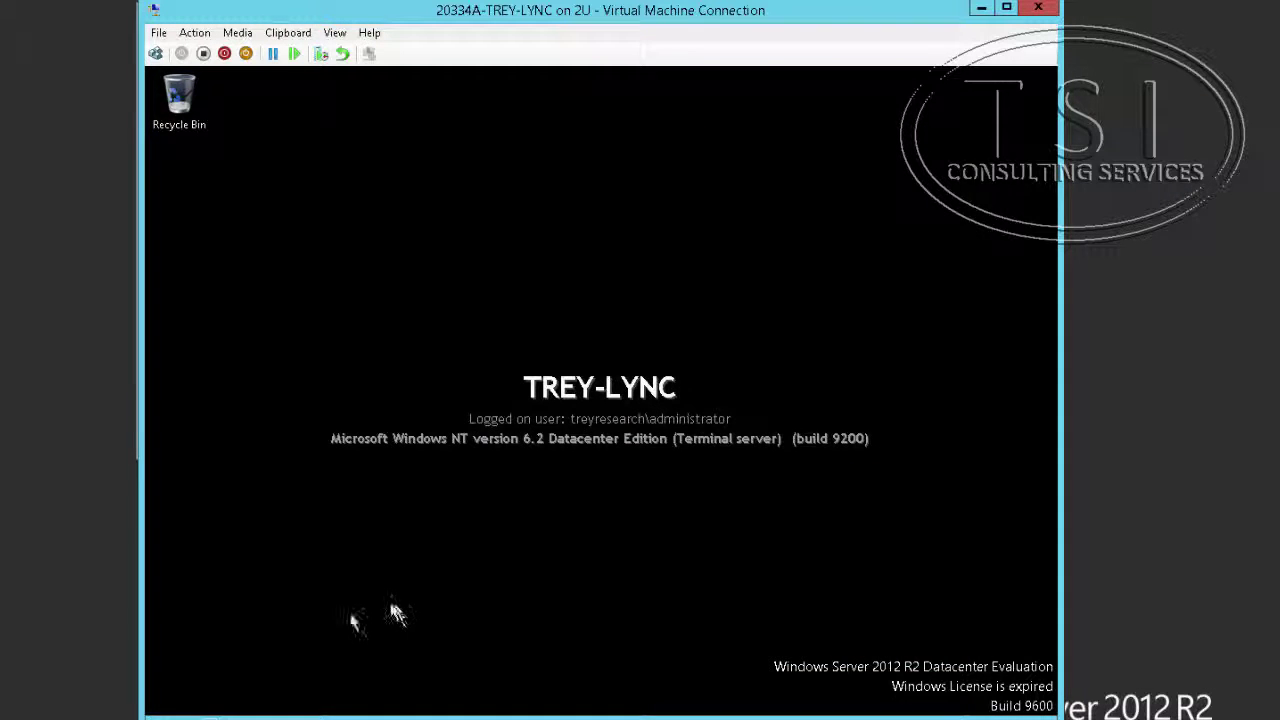
Launch the Skype for Business Server Management Shell by searching Start for 'skype'
key("super")
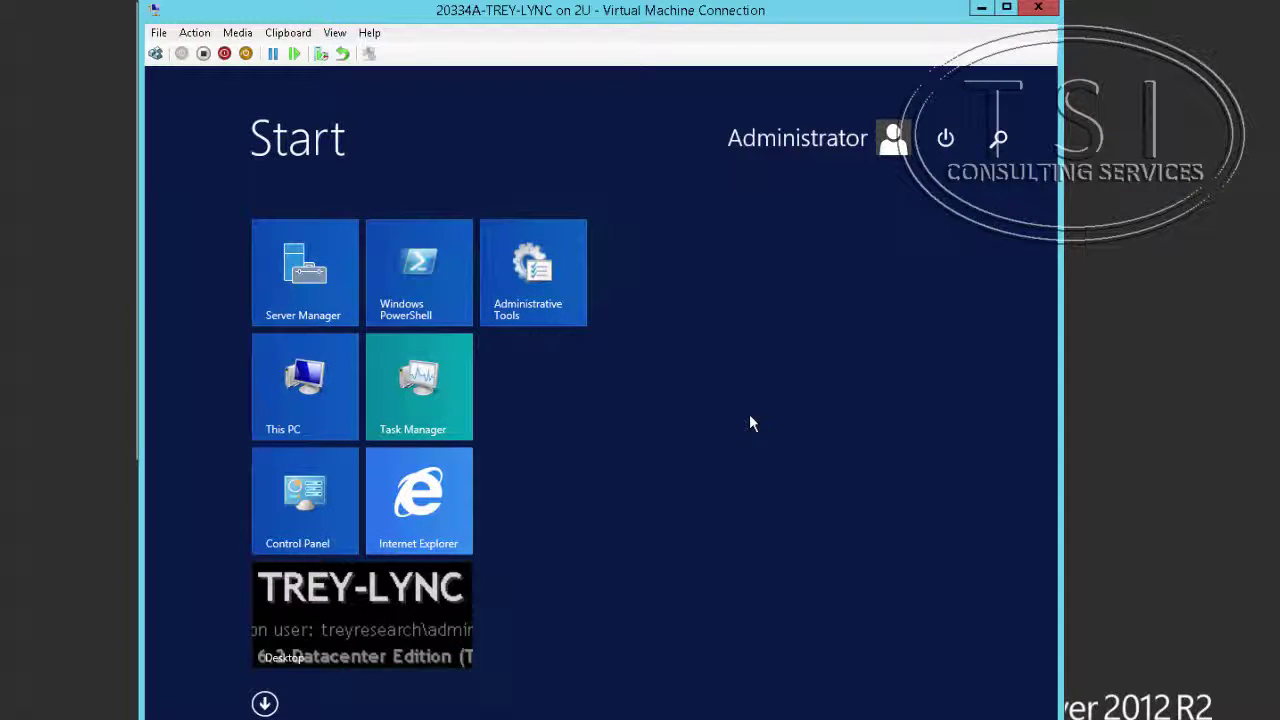
type("skype")
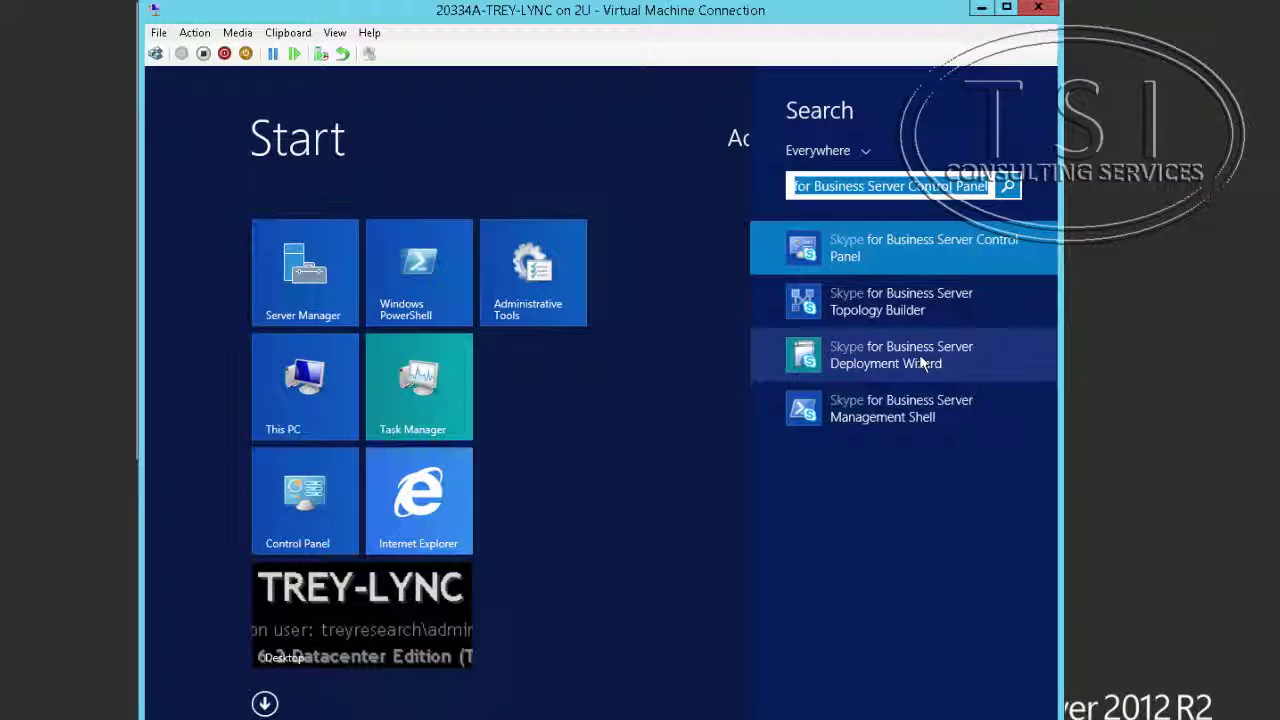
left_click(904, 410)
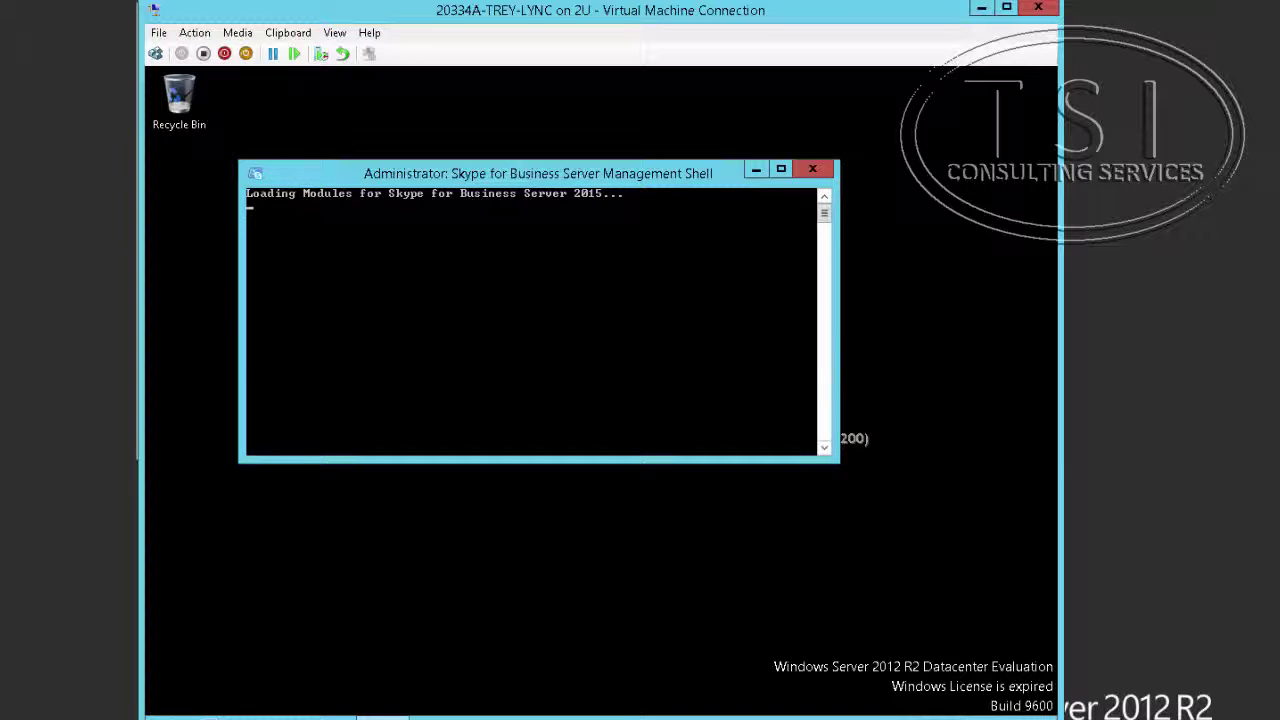
Run Start-CsPool -PoolFQDN TREY-LYNC.TreyResearch.net -verbose and confirm with Y
left_click(273, 36)
left_click(281, 54)
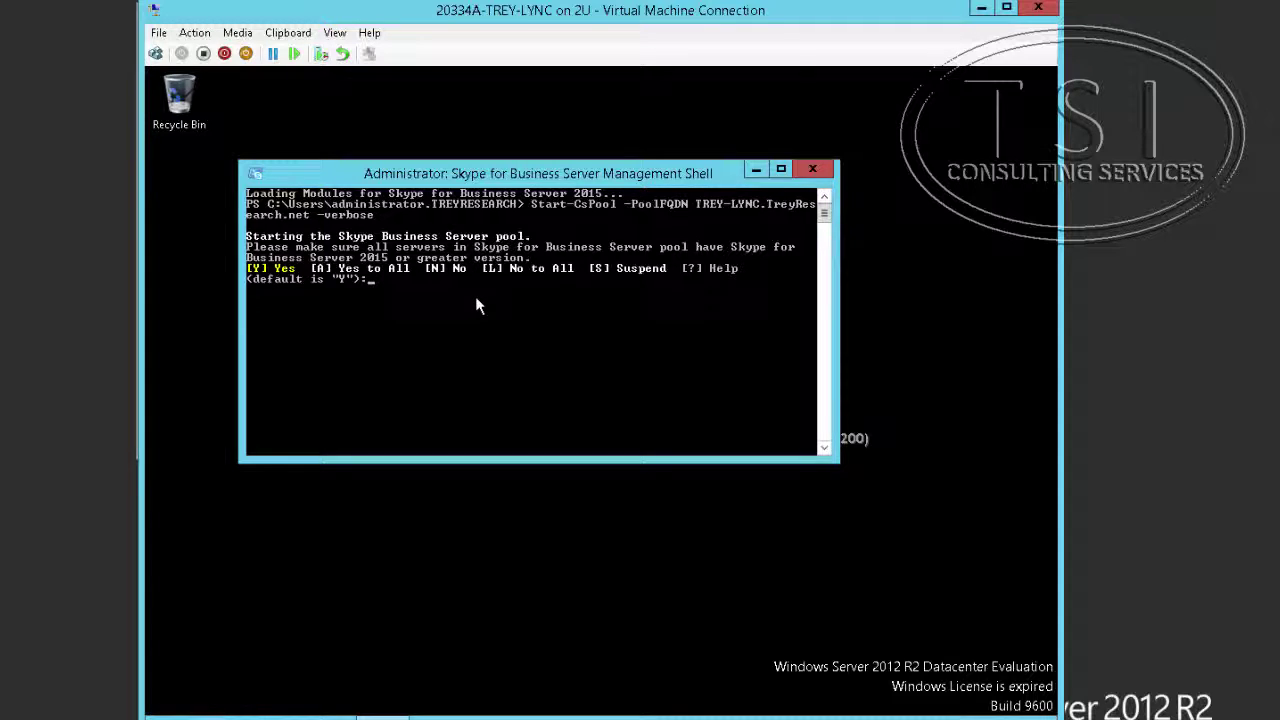
type("Y")
key("Return")
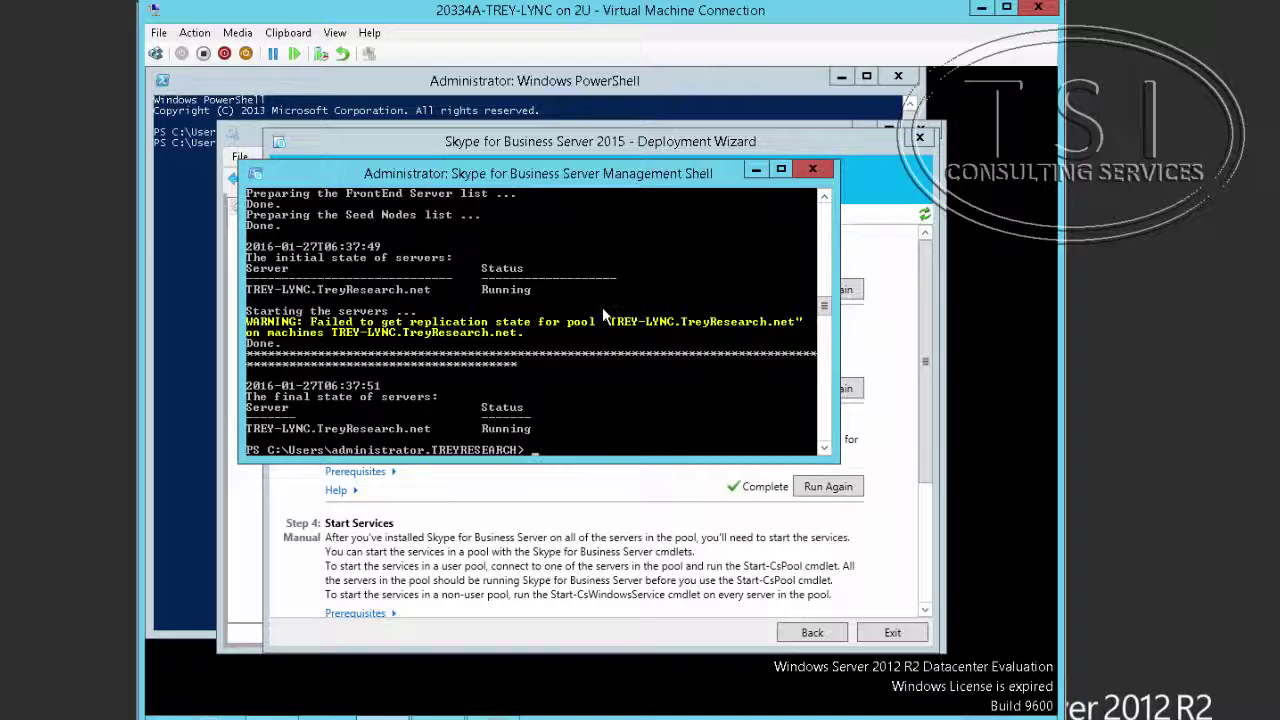
Review the Start-CsPool output, then rerun Get-CsWindowsService to verify RTCSRV, RTCMEDSRV and others are Running
scroll(602, 307, "up", 4)
scroll(602, 306, "down", 1)
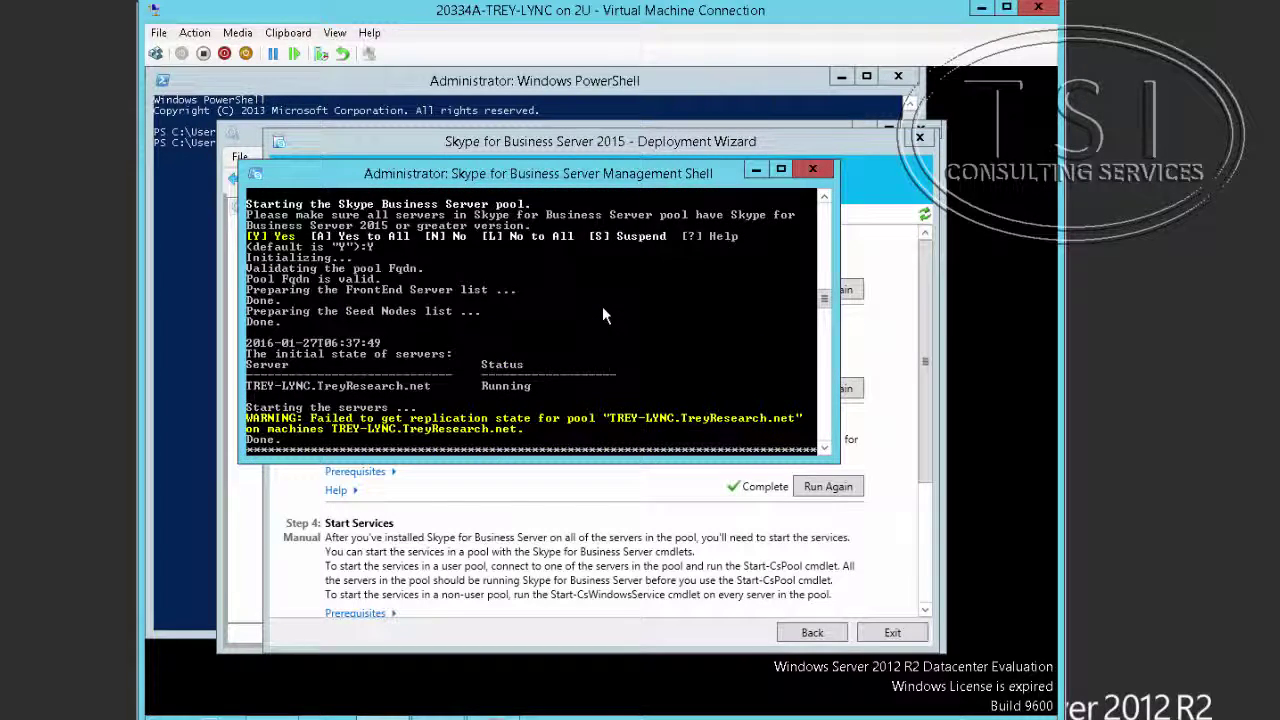
scroll(602, 308, "up", 1)
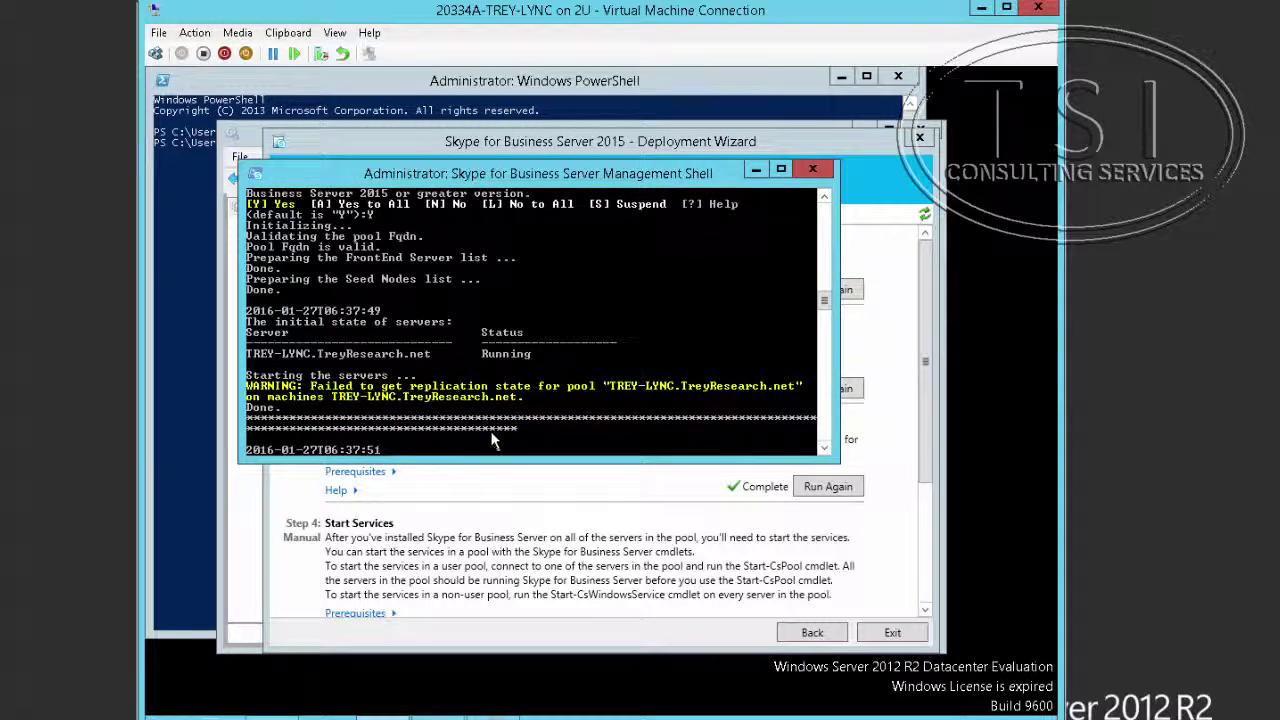
scroll(500, 435, "down", 2)
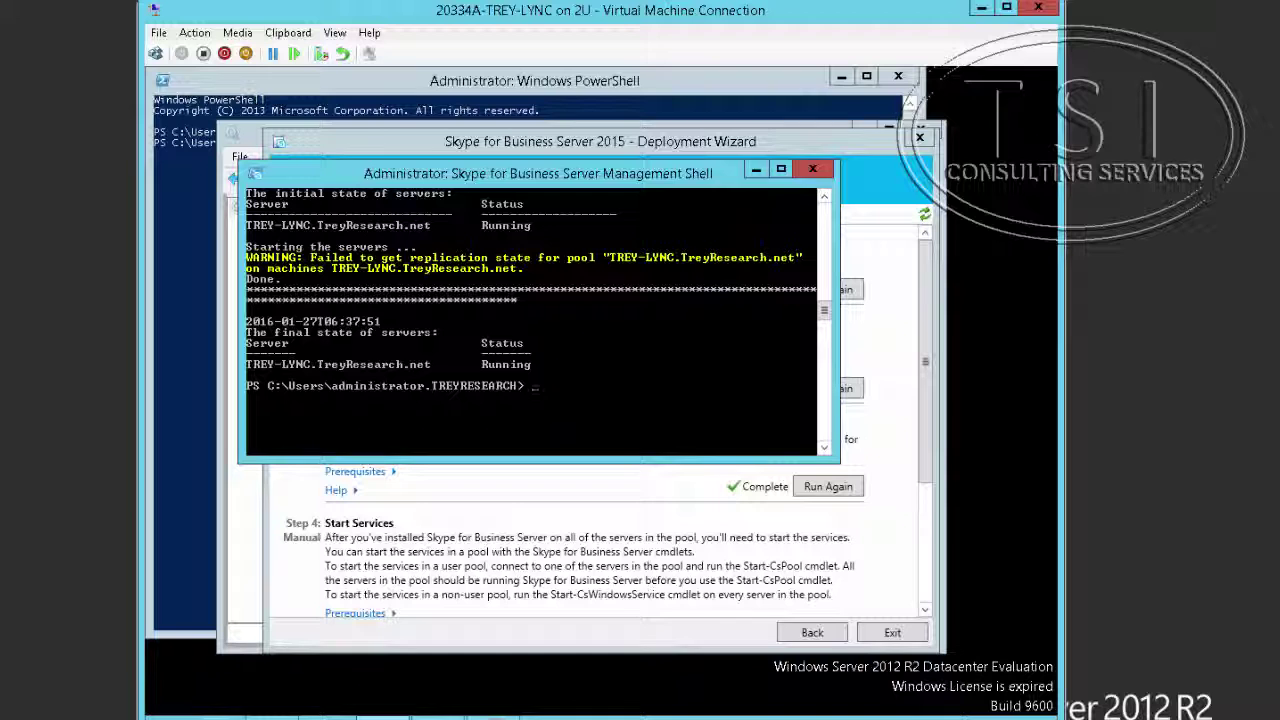
key("F7")
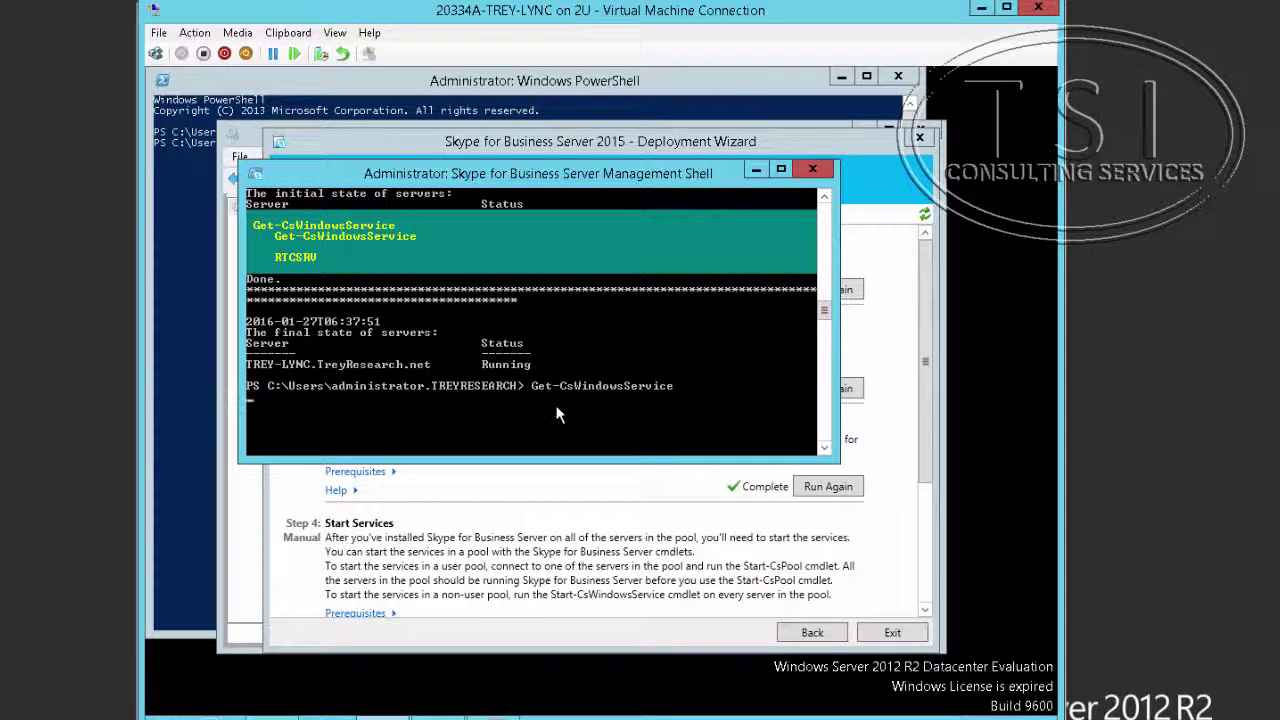
key("Return")
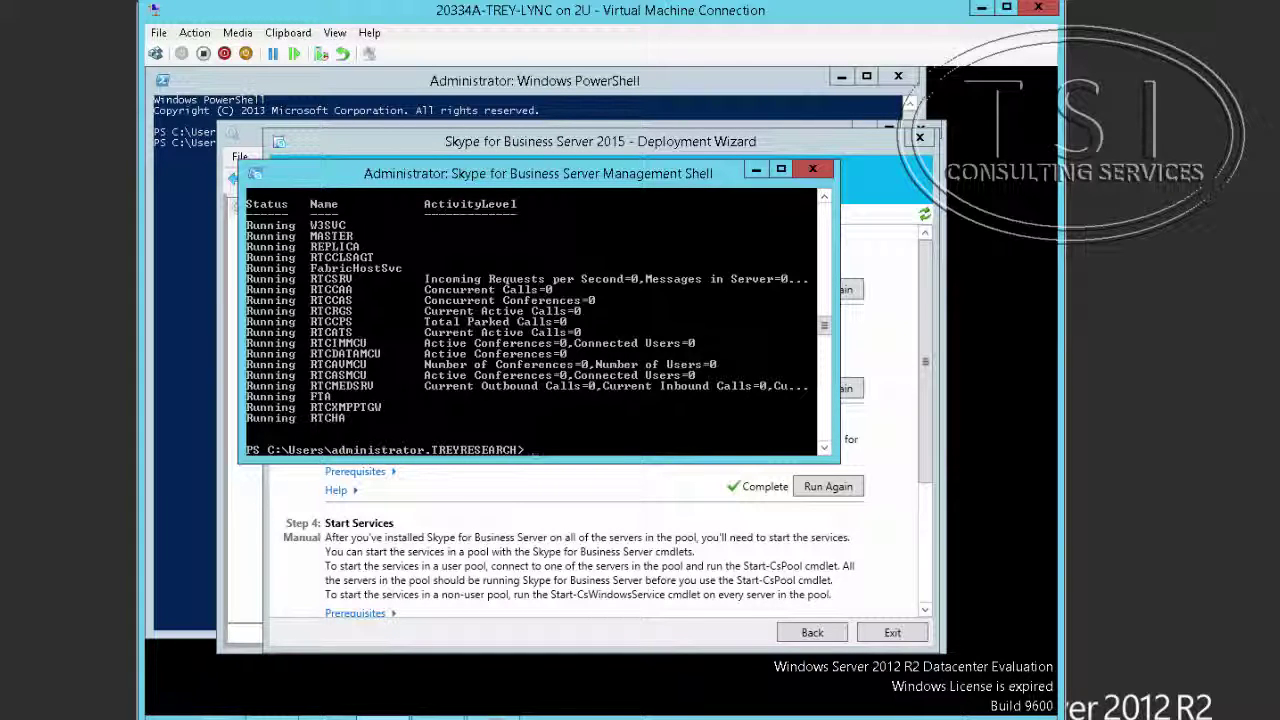
Complete the Notepad note with 'Research.net from Lync Server 2013 to Skype for Business Serv' and join the broken line after 'performed'
key("alt+Tab")
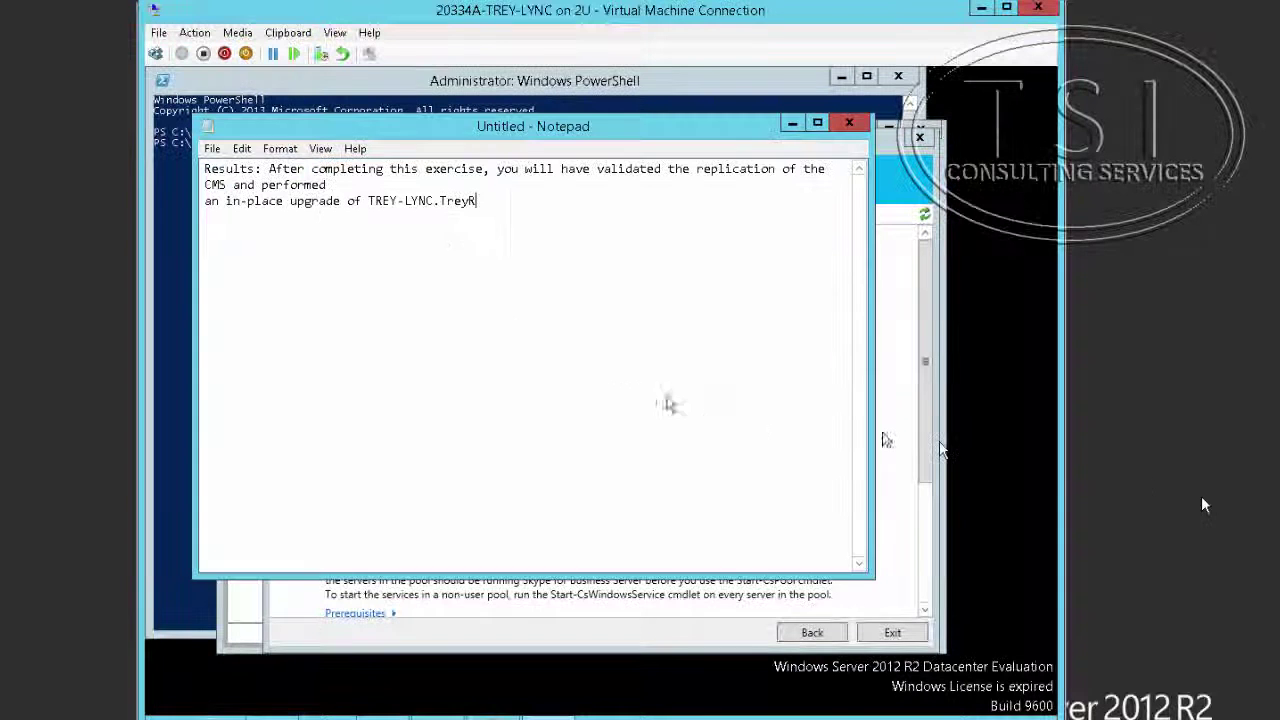
type("Research.net from Lync Server 2013 to Skype for Business Serv")
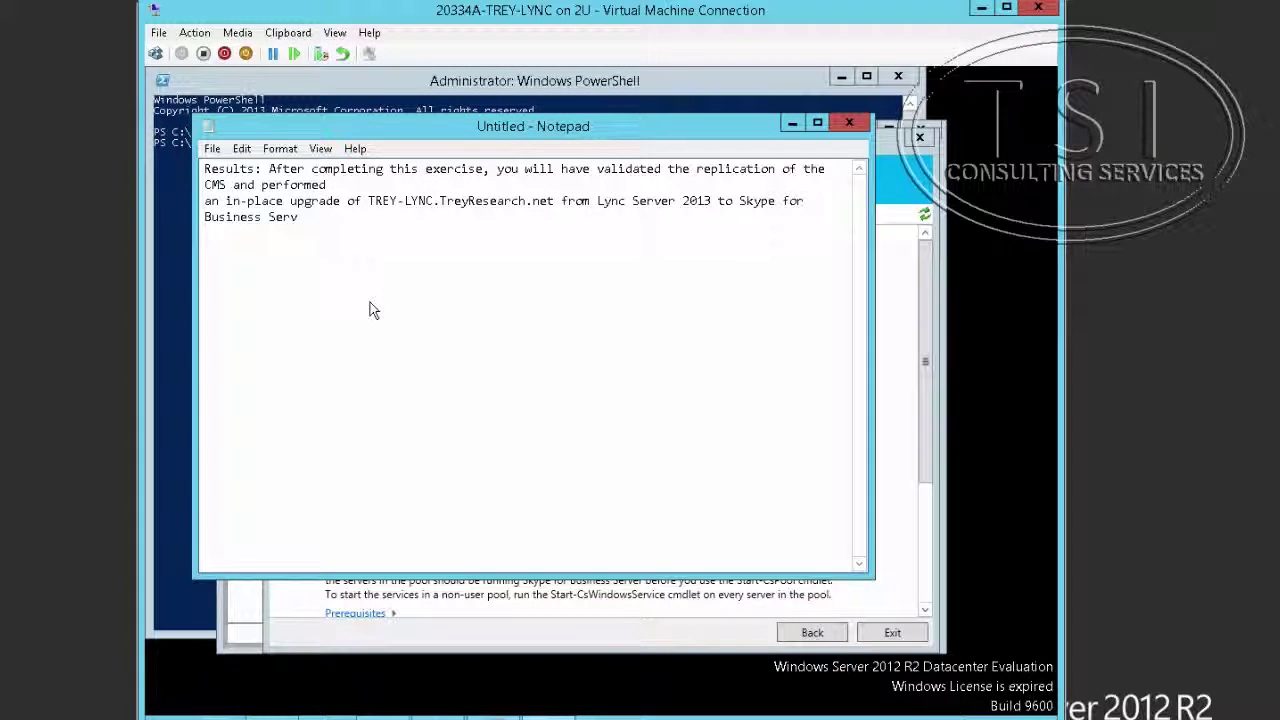
left_click(383, 190)
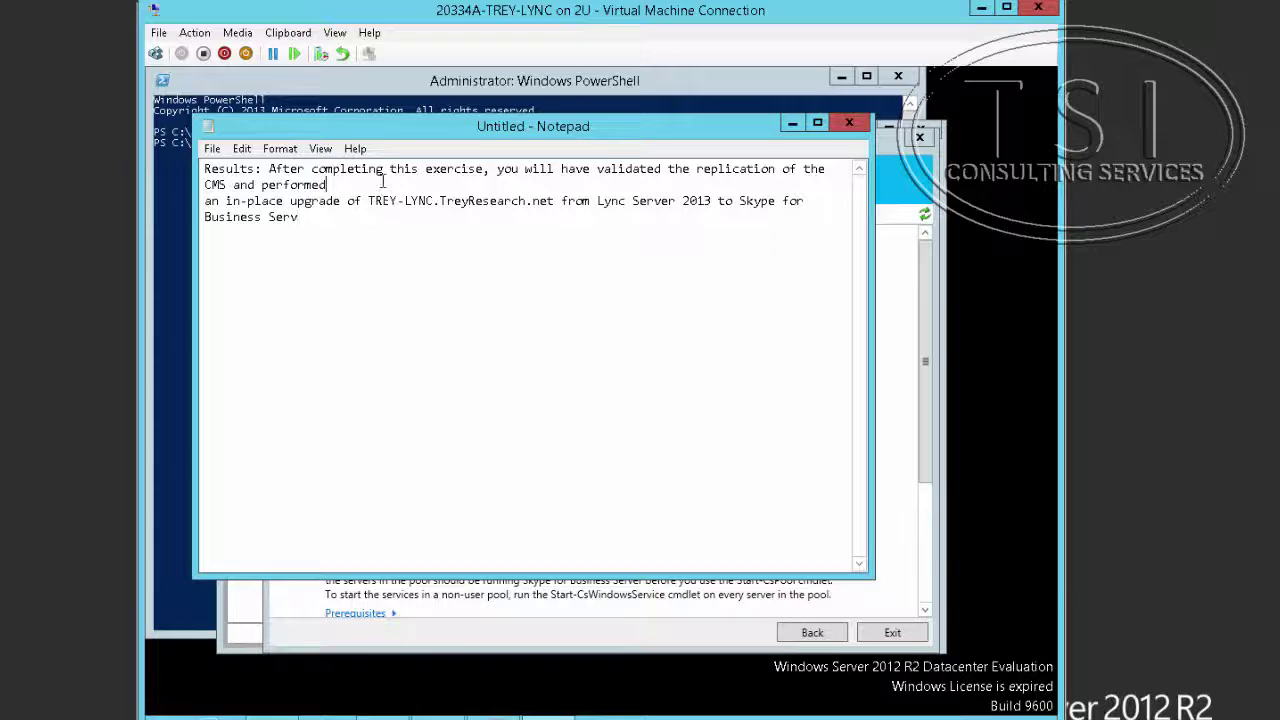
key("Delete")
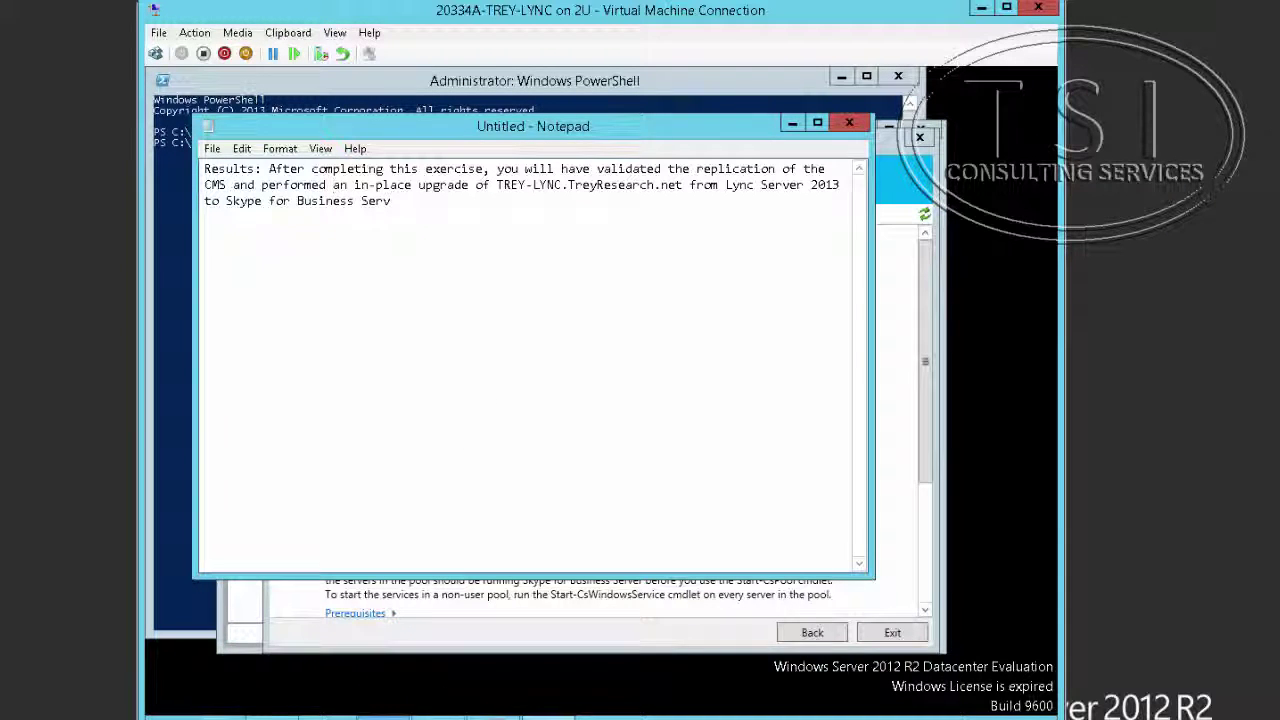
left_click(168, 716)
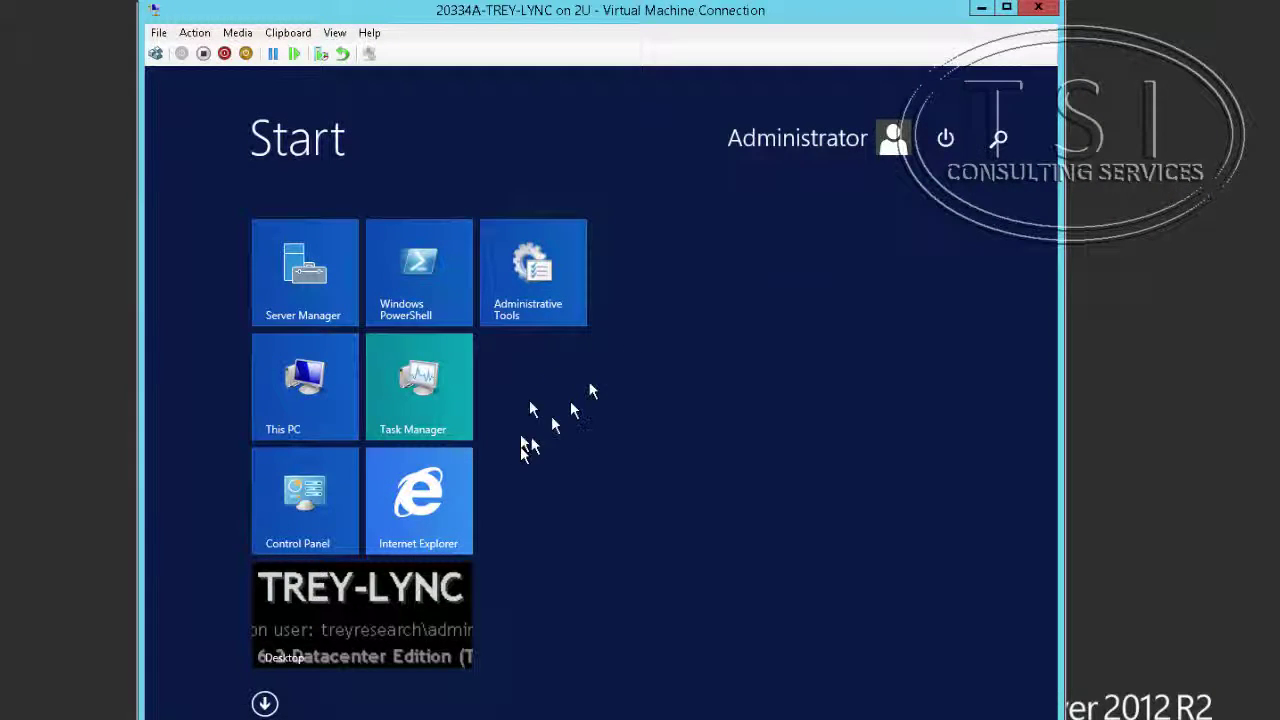
Launch Skype for Business Server Control Panel from search and sign in with the administrator password
type("siness Server Control Panel")
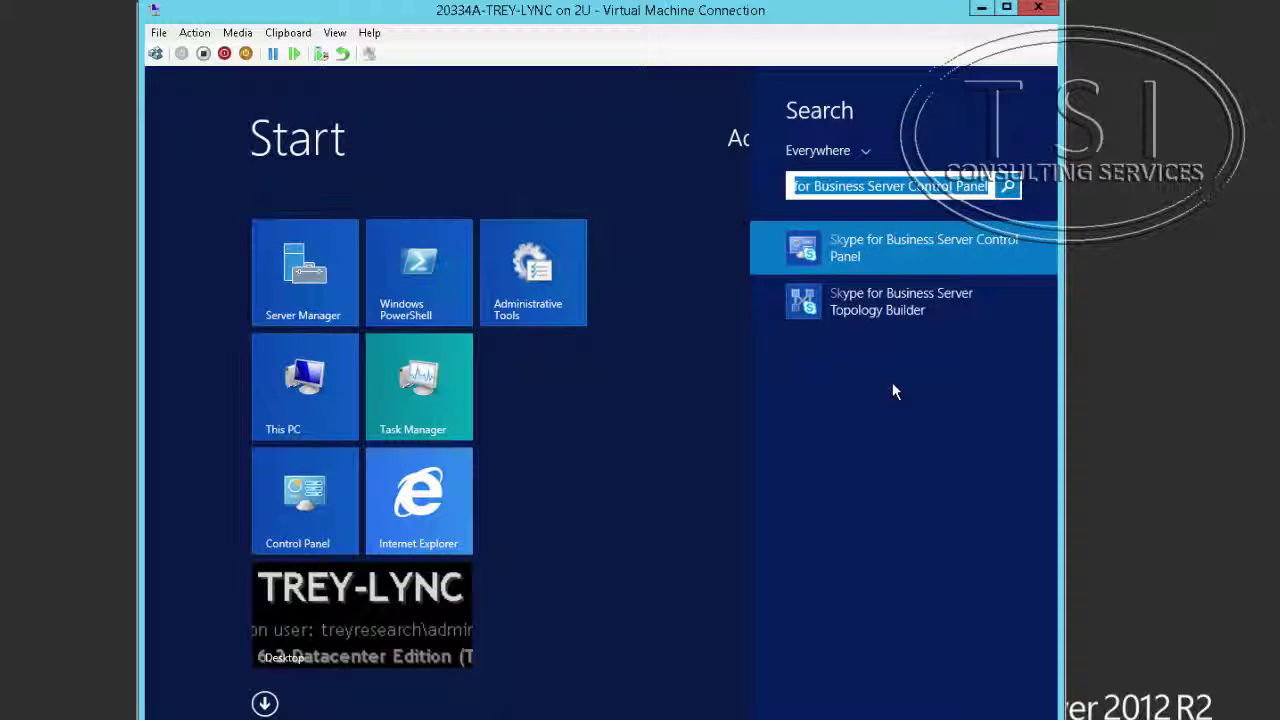
left_click(922, 245)
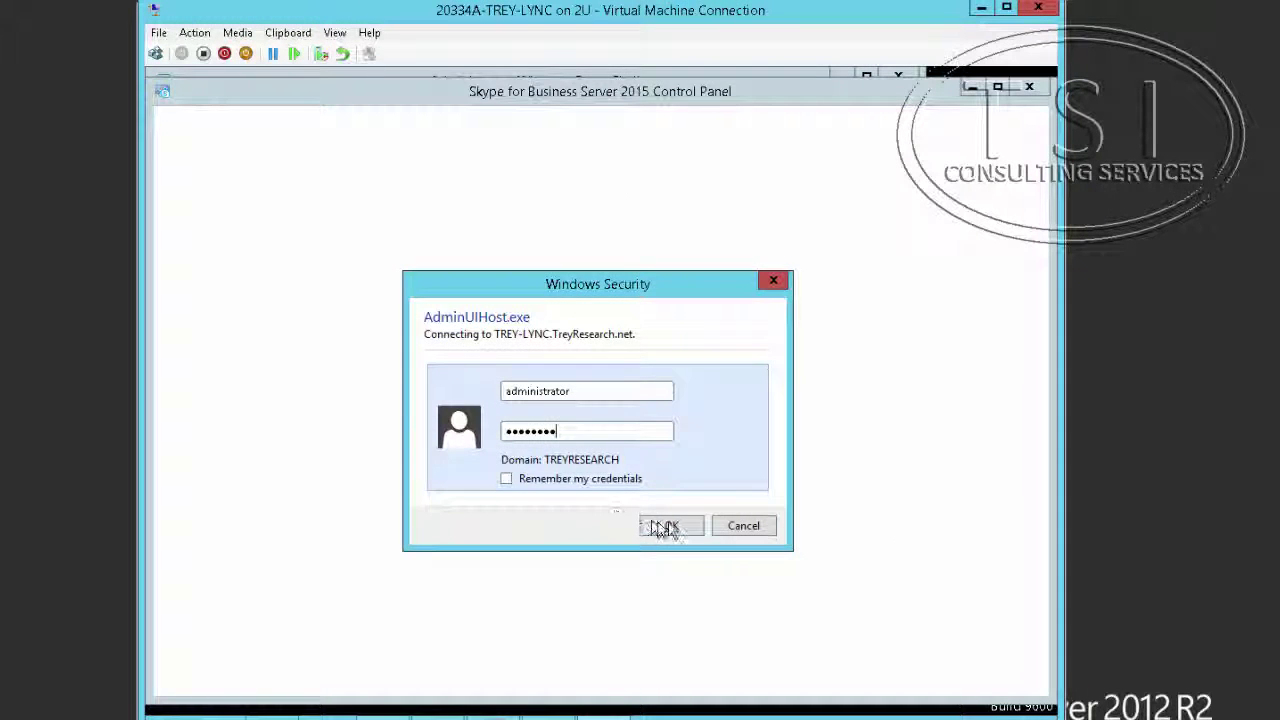
left_click(663, 526)
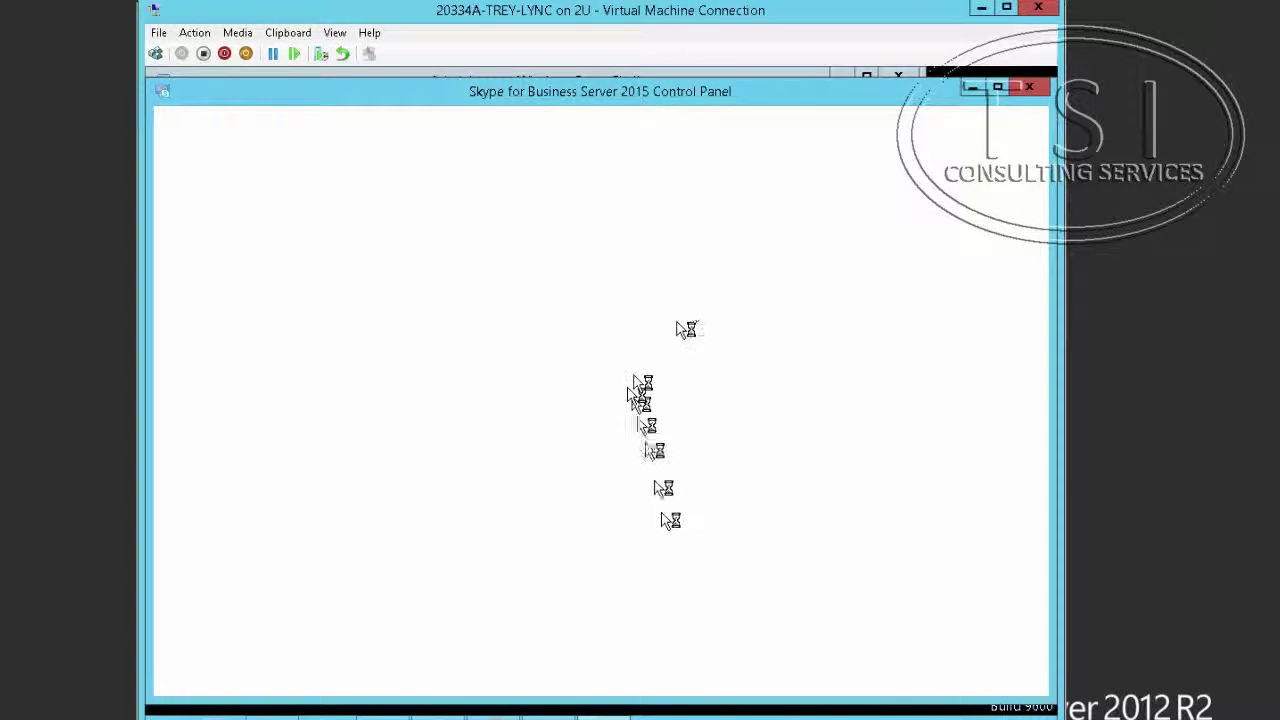